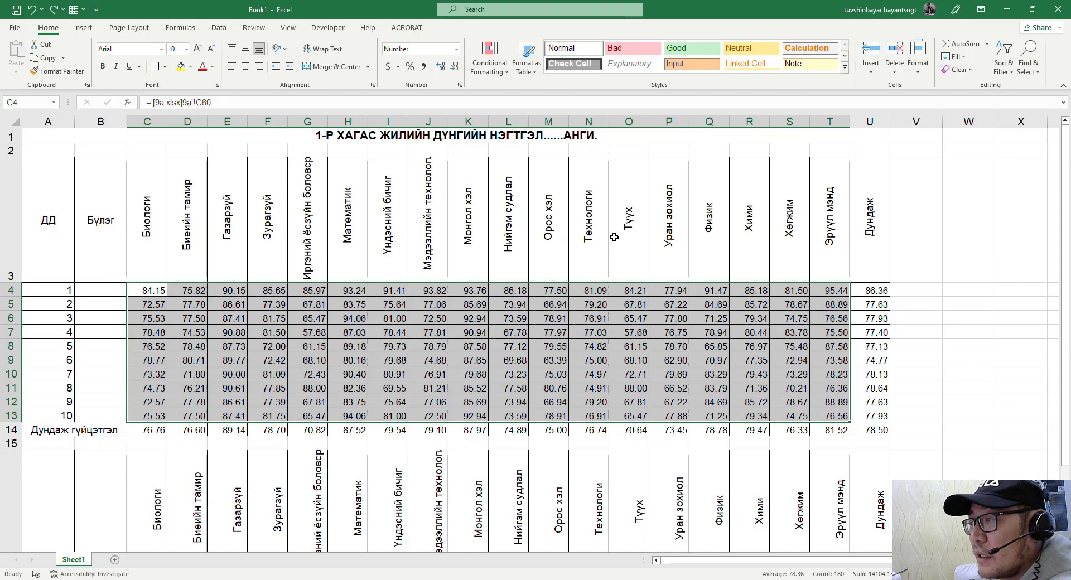
# Apply an Above Average conditional format with Light Red Fill with Dark Red Text to the scores in C4:T13
pyautogui.click(507, 73)
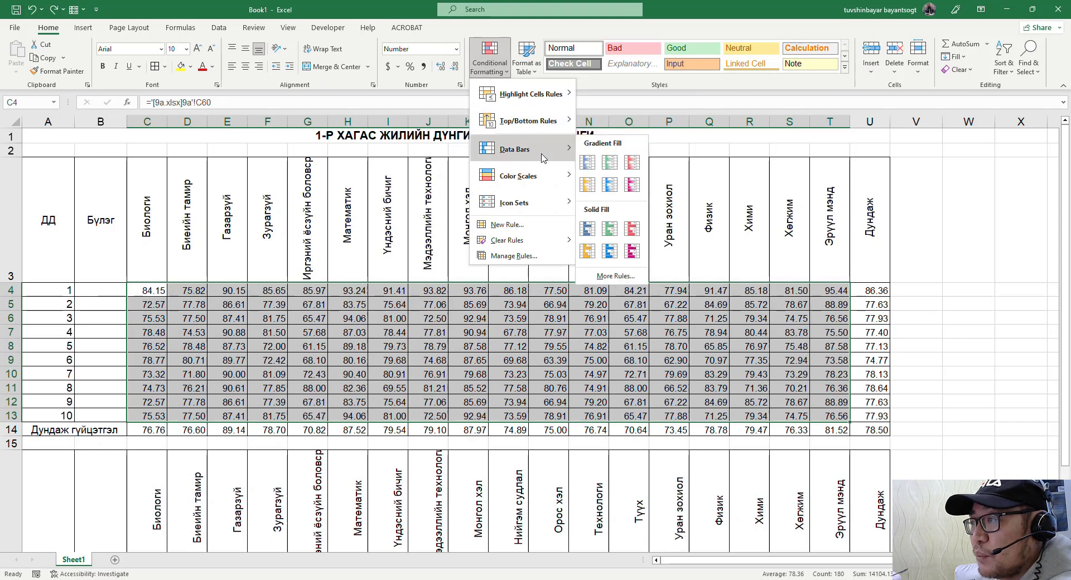
pyautogui.moveTo(551, 106)
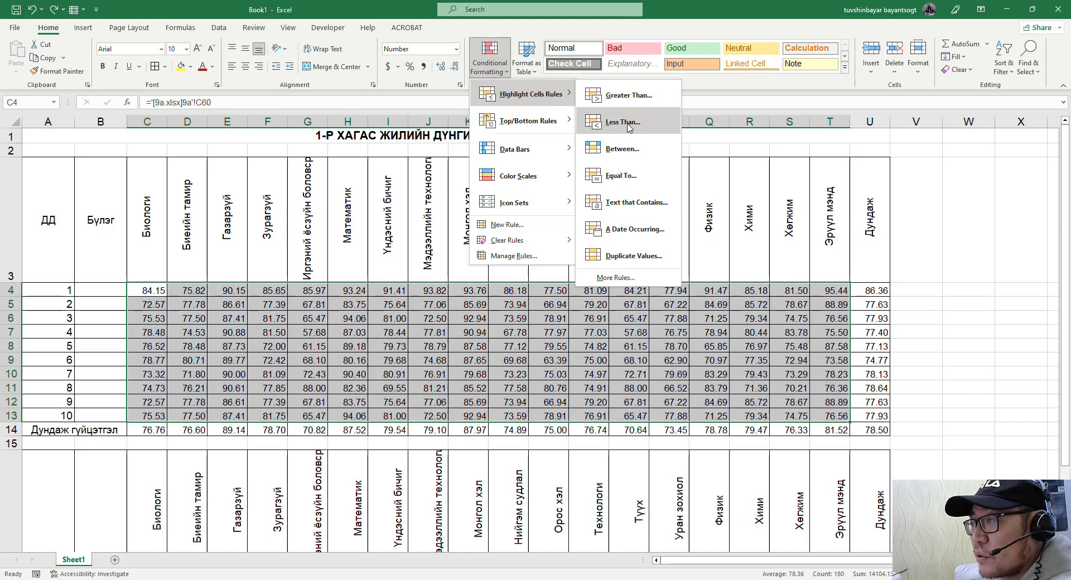
pyautogui.moveTo(538, 129)
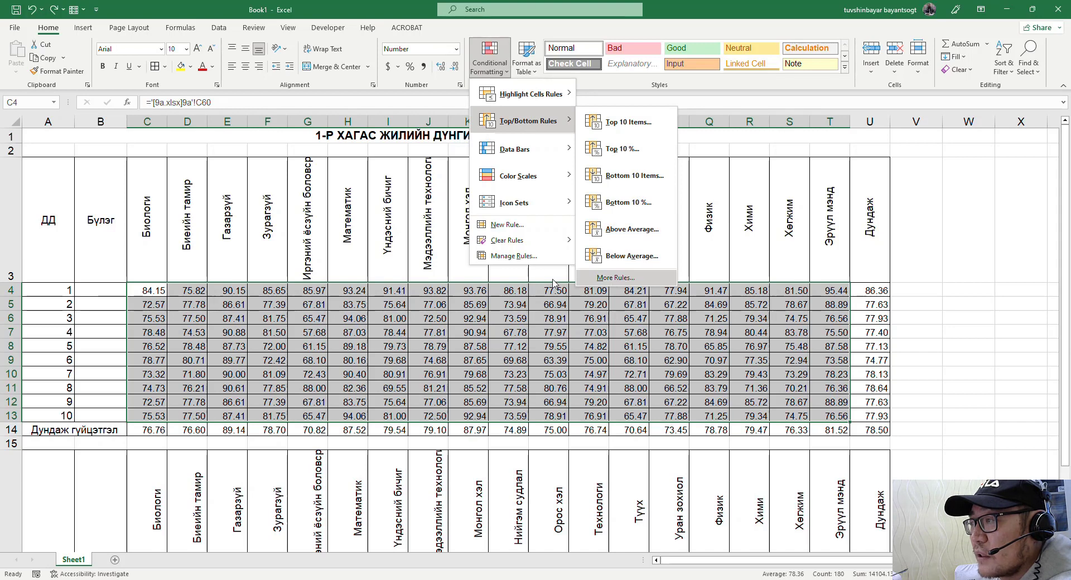
pyautogui.click(632, 229)
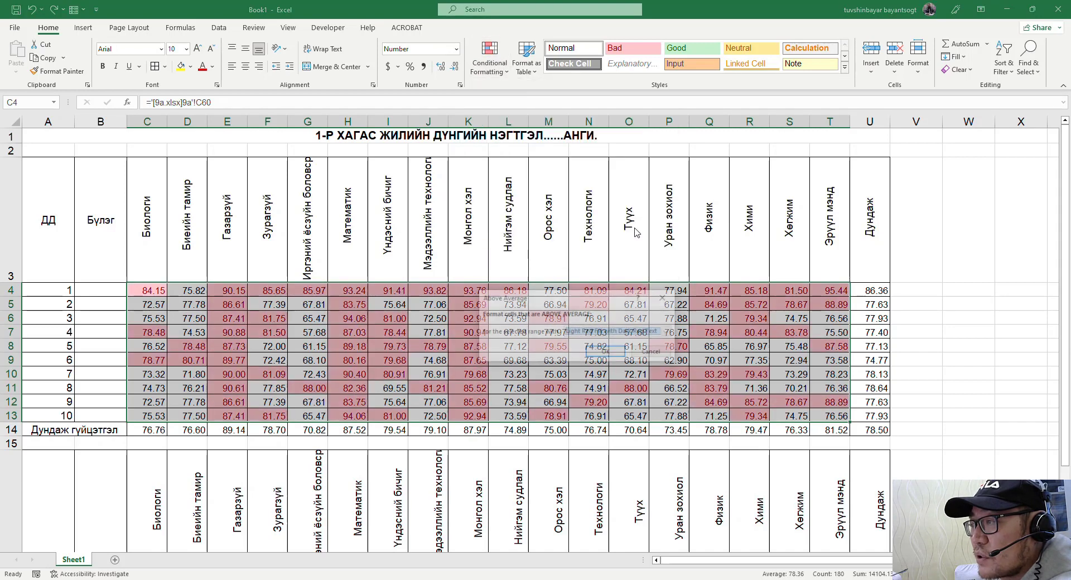
pyautogui.click(608, 353)
# Add the 3 Traffic Lights (Unrimmed) icon set to the scores in C4:T13
pyautogui.click(498, 75)
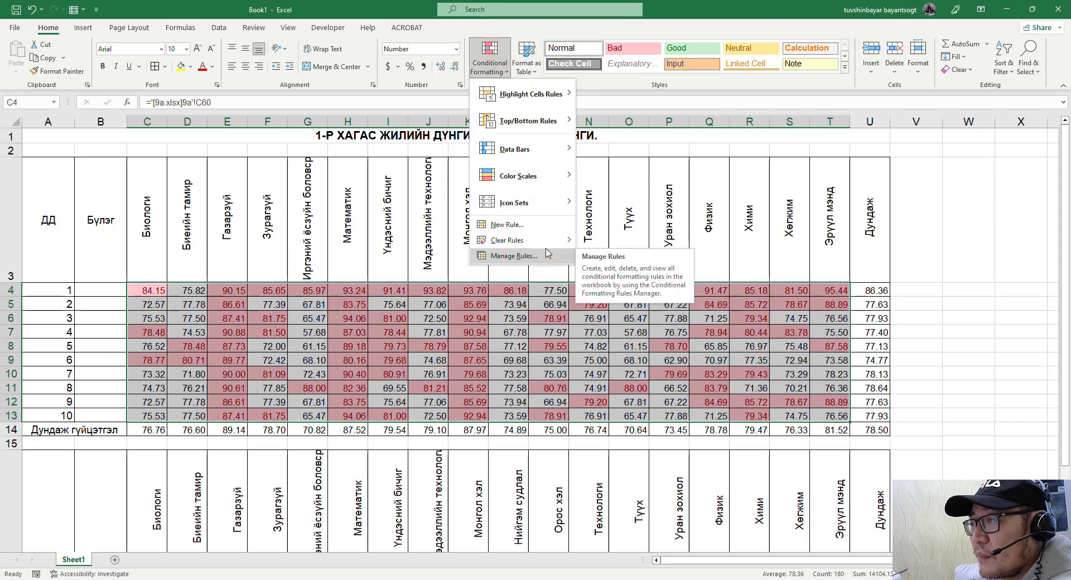
pyautogui.moveTo(541, 197)
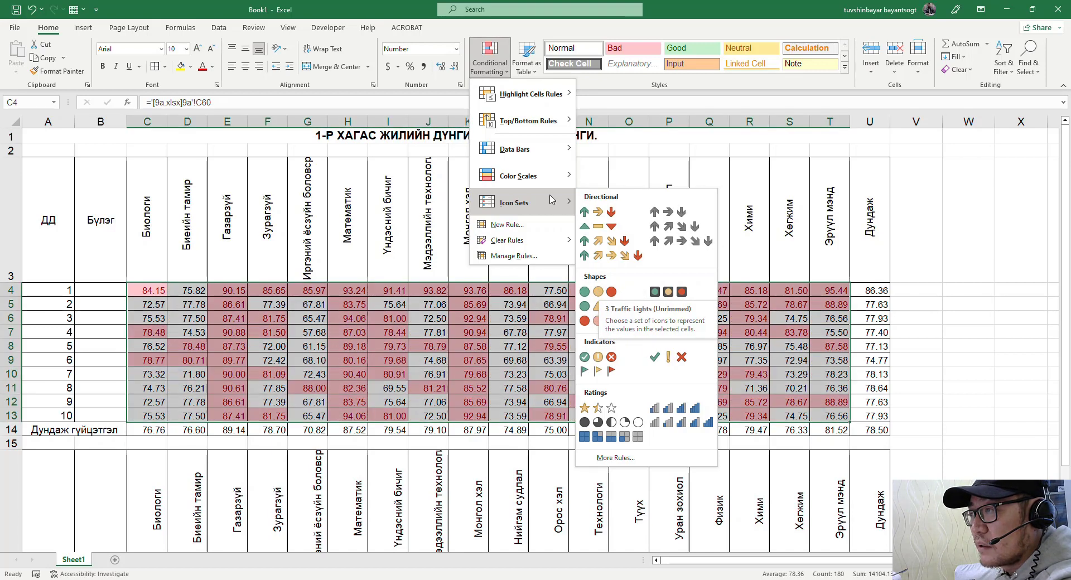
pyautogui.click(612, 292)
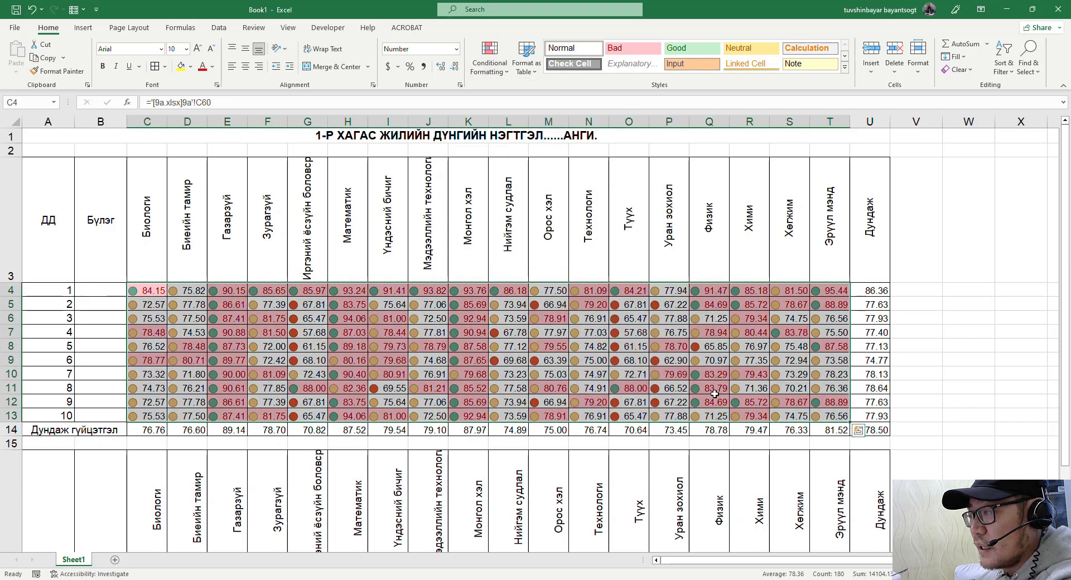
# Examine how the traffic-light icons are assigned in the Физик, Түүх and Биологи columns of the first table
pyautogui.click(716, 350)
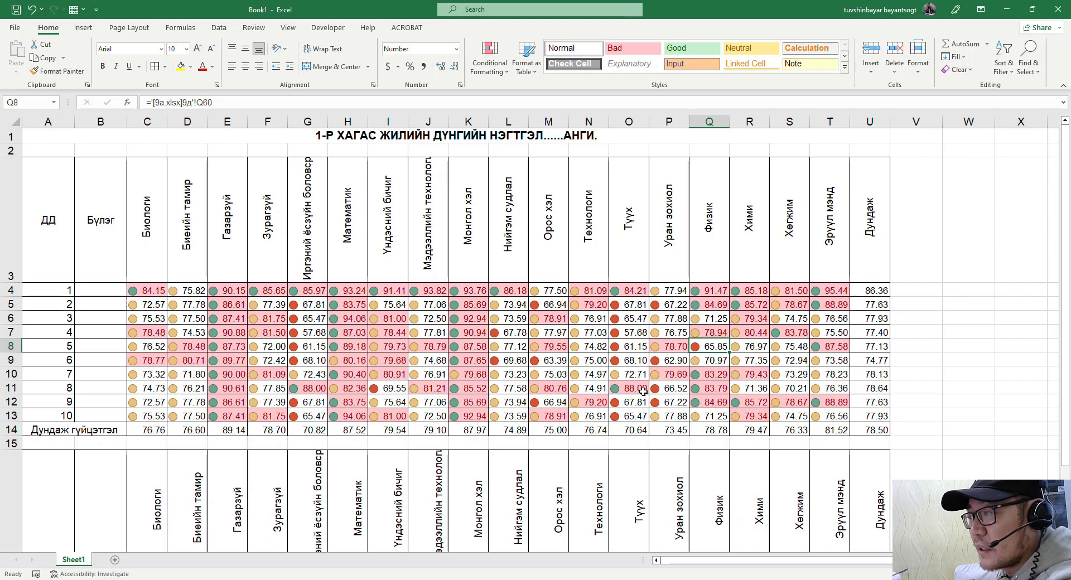
pyautogui.scroll(-1, 643, 391)
pyautogui.scroll(1, 643, 391)
pyautogui.click(626, 306)
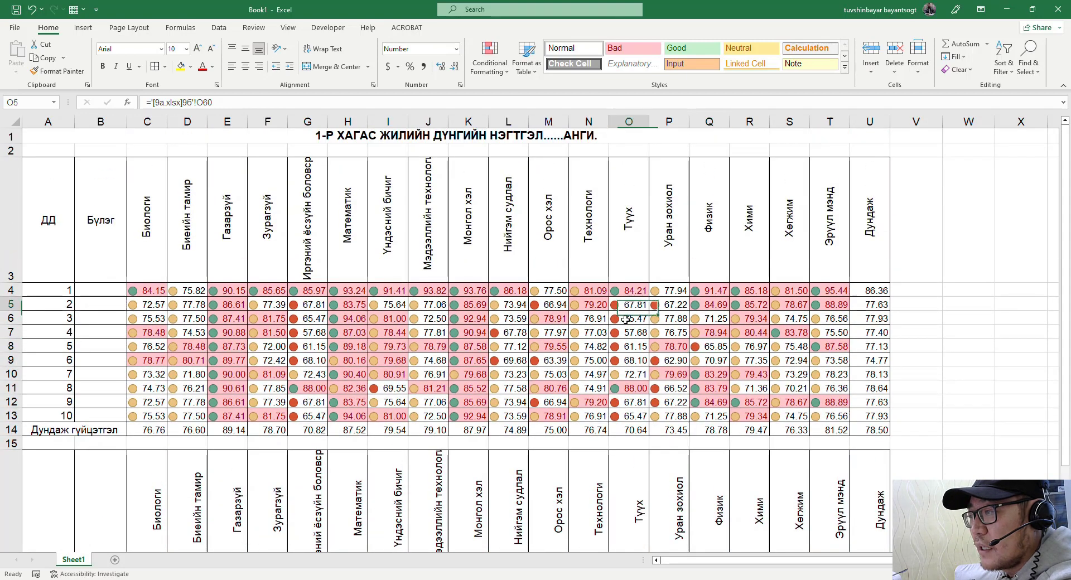
pyautogui.moveTo(625, 319); pyautogui.dragTo(636, 362)
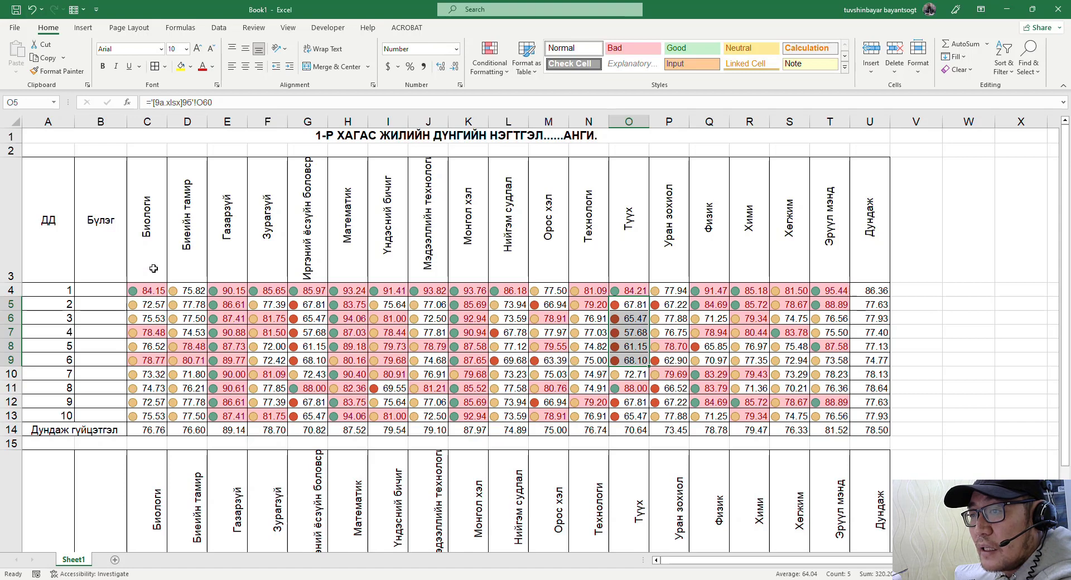
pyautogui.click(148, 122)
pyautogui.click(152, 290)
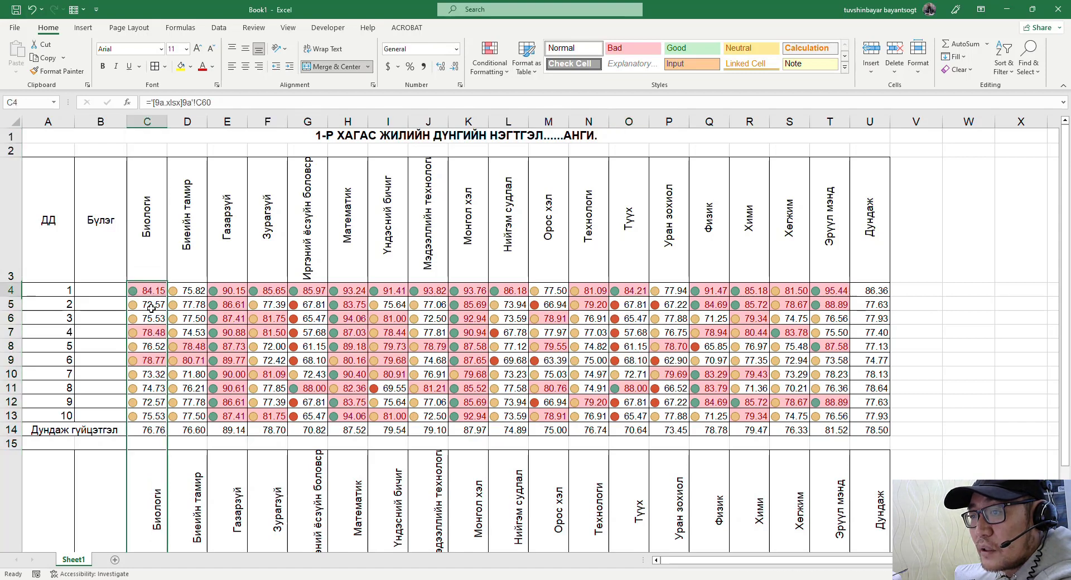
pyautogui.moveTo(151, 308); pyautogui.dragTo(150, 417)
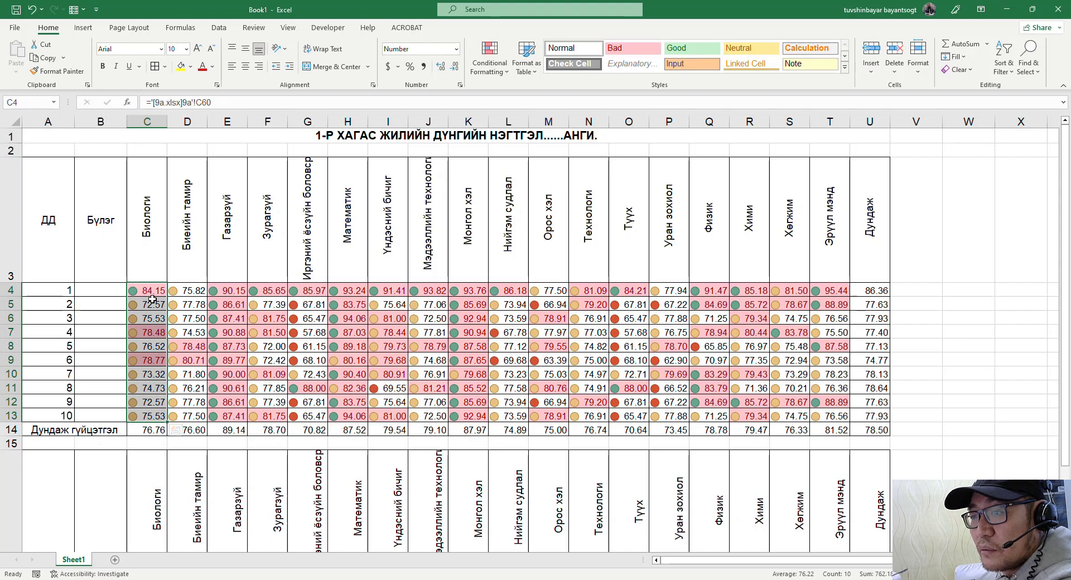
pyautogui.moveTo(152, 304); pyautogui.dragTo(151, 415)
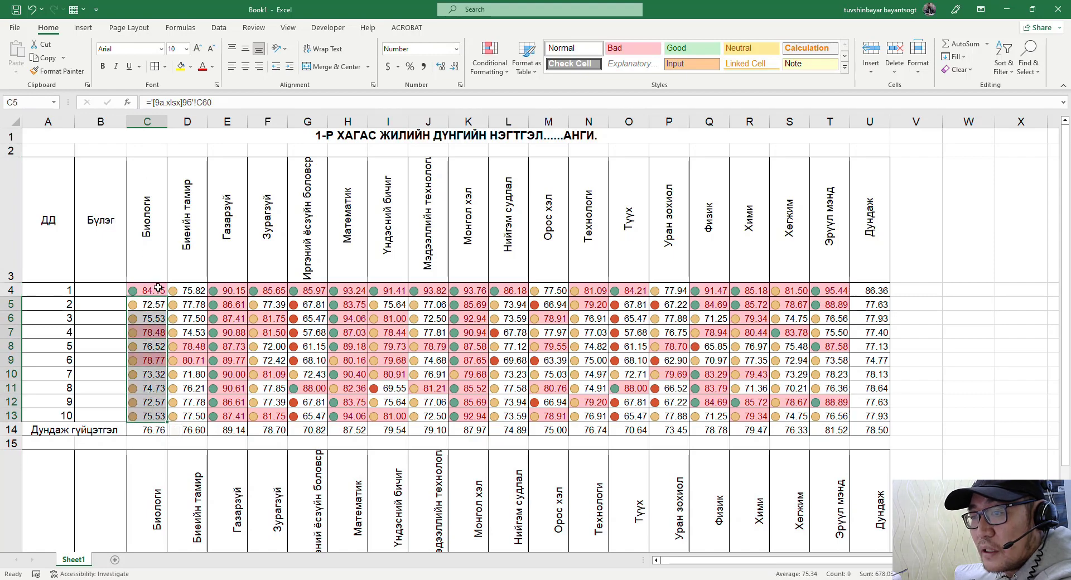
# Apply the 3 Traffic Lights (Unrimmed) icon set to the Биологи scores in C17:C26 of the second table
pyautogui.scroll(-2, 318, 386)
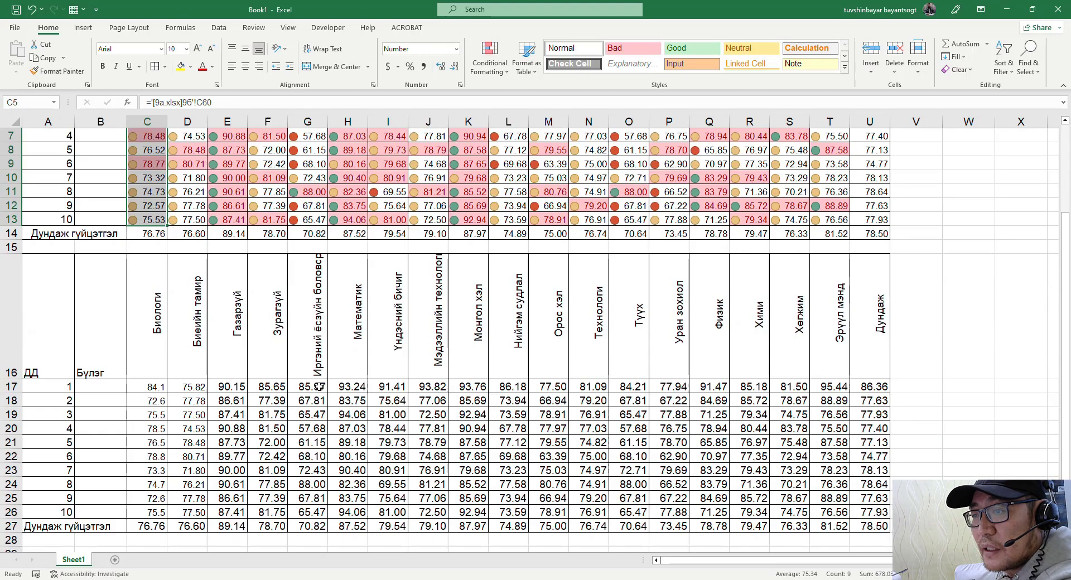
pyautogui.scroll(-1, 358, 276)
pyautogui.click(150, 346)
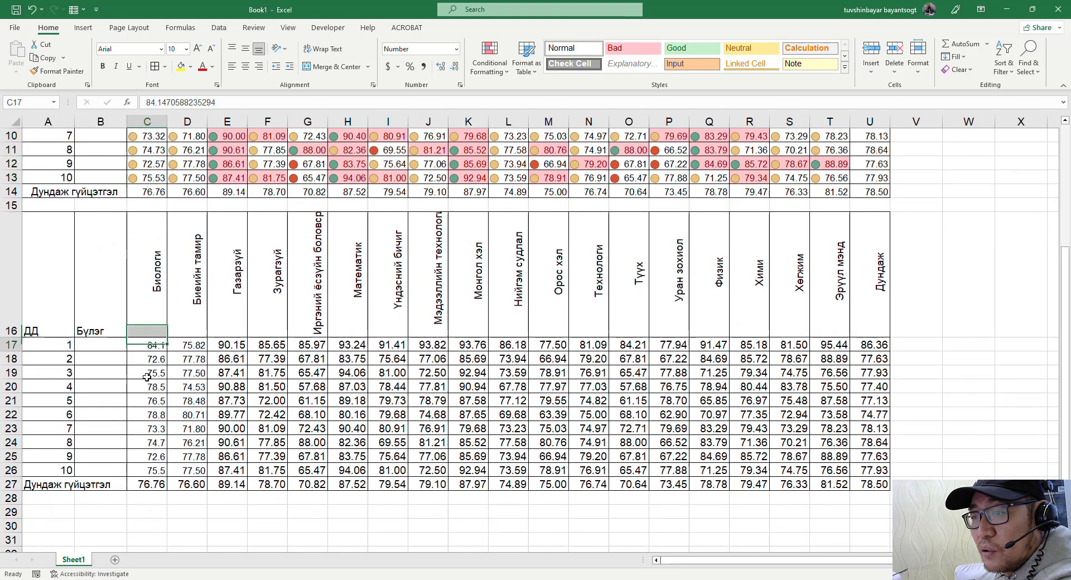
pyautogui.moveTo(147, 378); pyautogui.dragTo(137, 467)
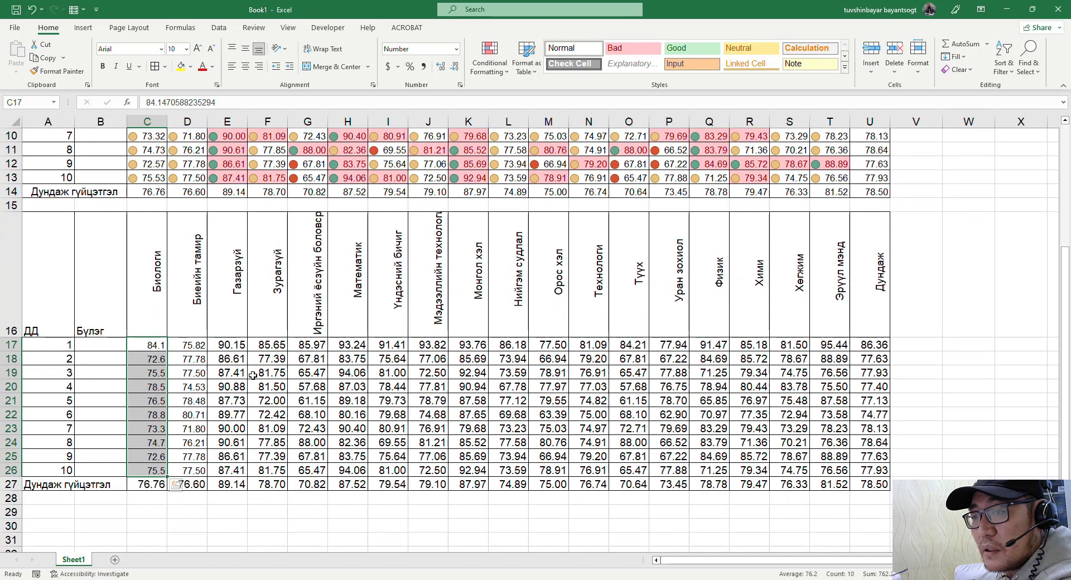
pyautogui.moveTo(148, 344); pyautogui.dragTo(148, 474)
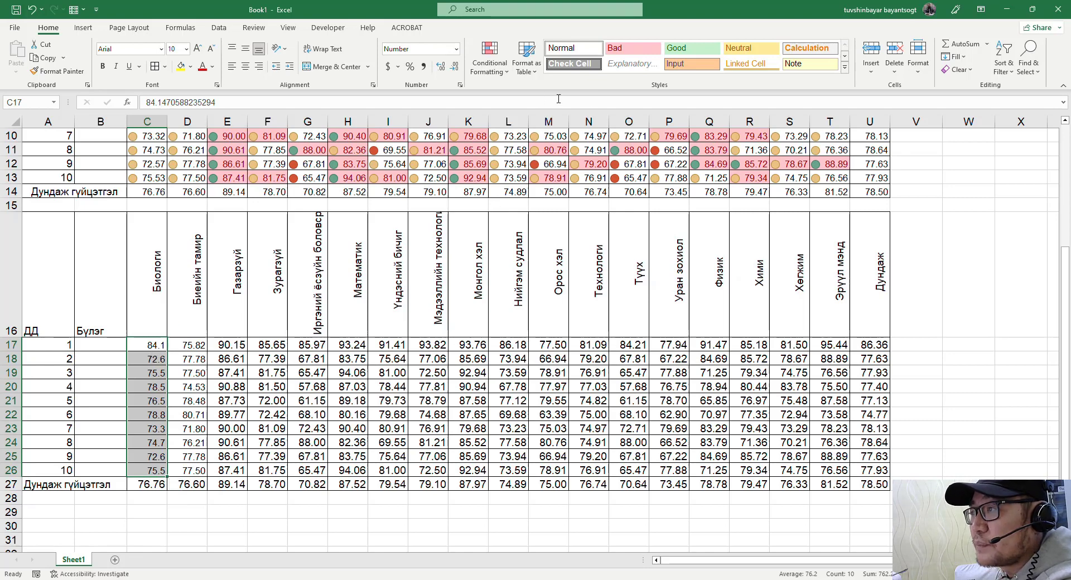
pyautogui.click(490, 56)
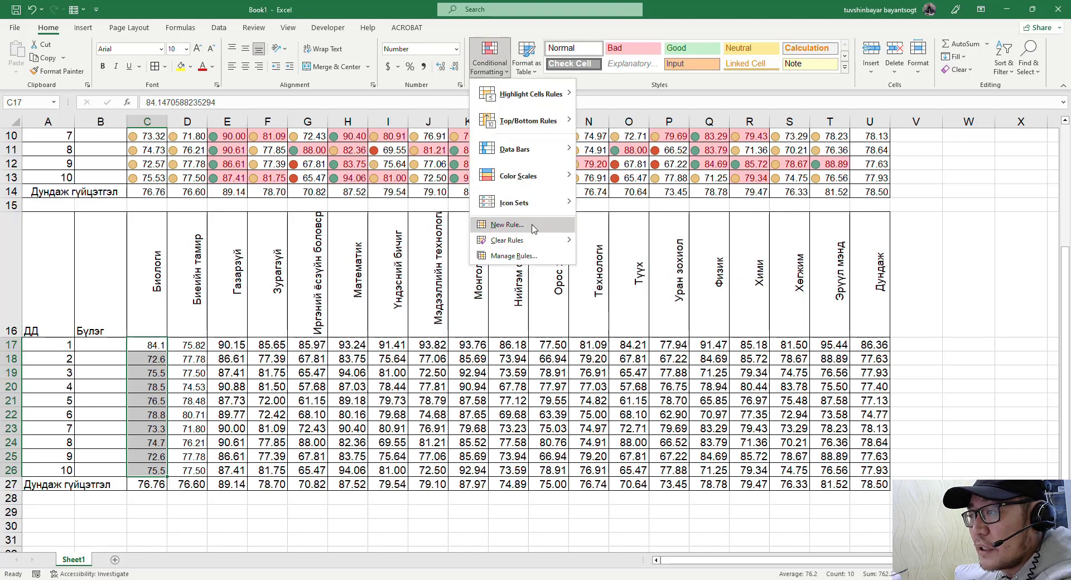
pyautogui.moveTo(547, 203)
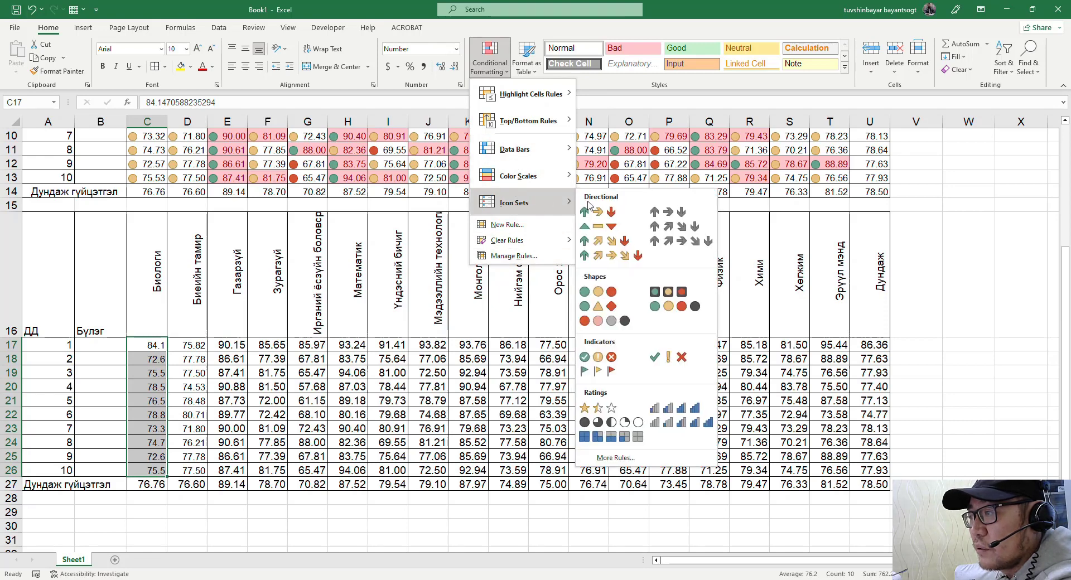
pyautogui.click(608, 292)
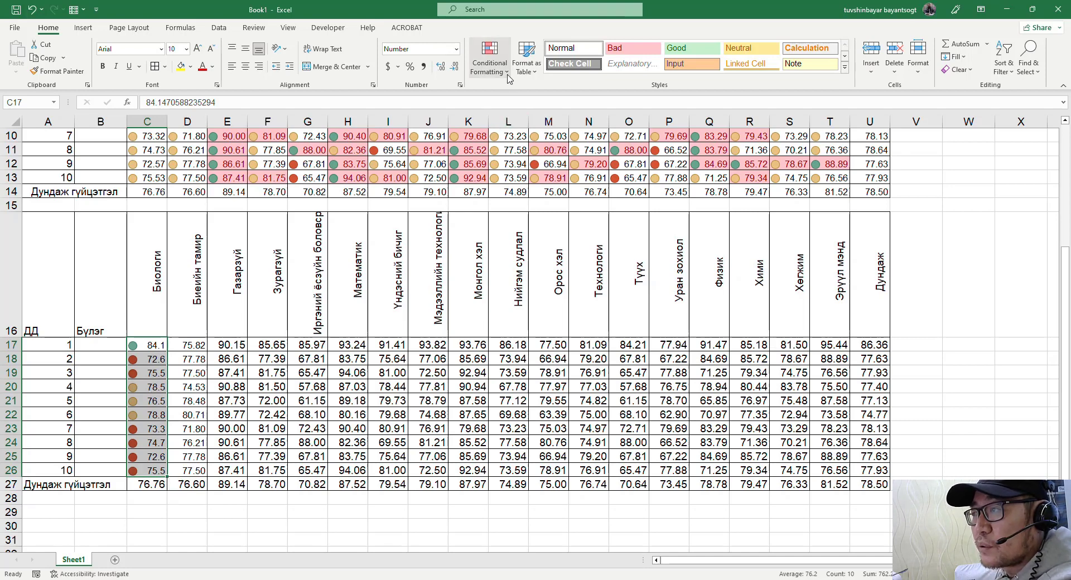
pyautogui.click(490, 64)
pyautogui.click(513, 255)
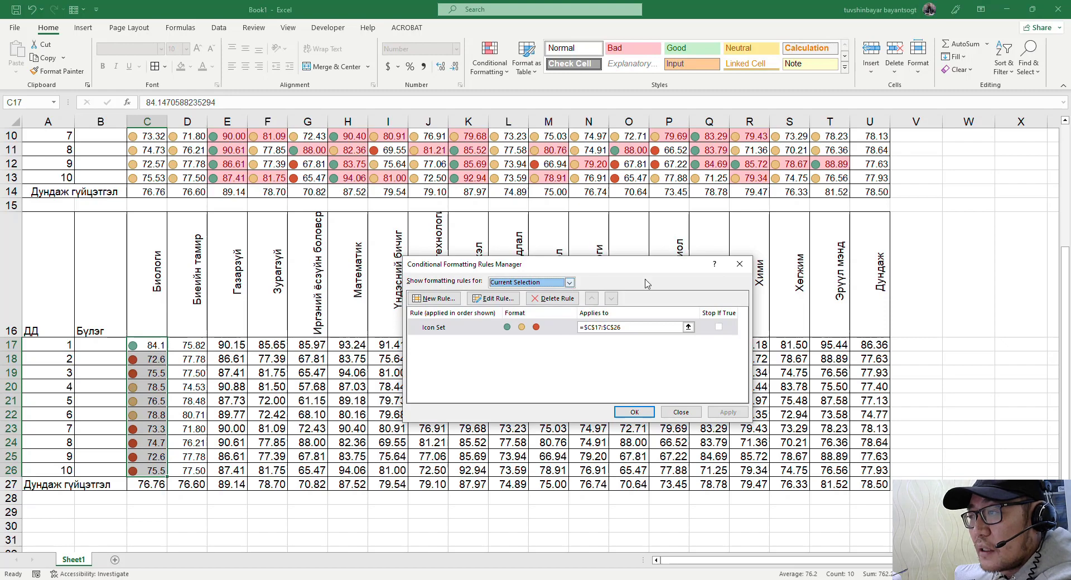
pyautogui.click(740, 264)
# Edit the icon set rule on C17:C26 so green starts at the number 75 and the yellow threshold value is 60
pyautogui.click(488, 65)
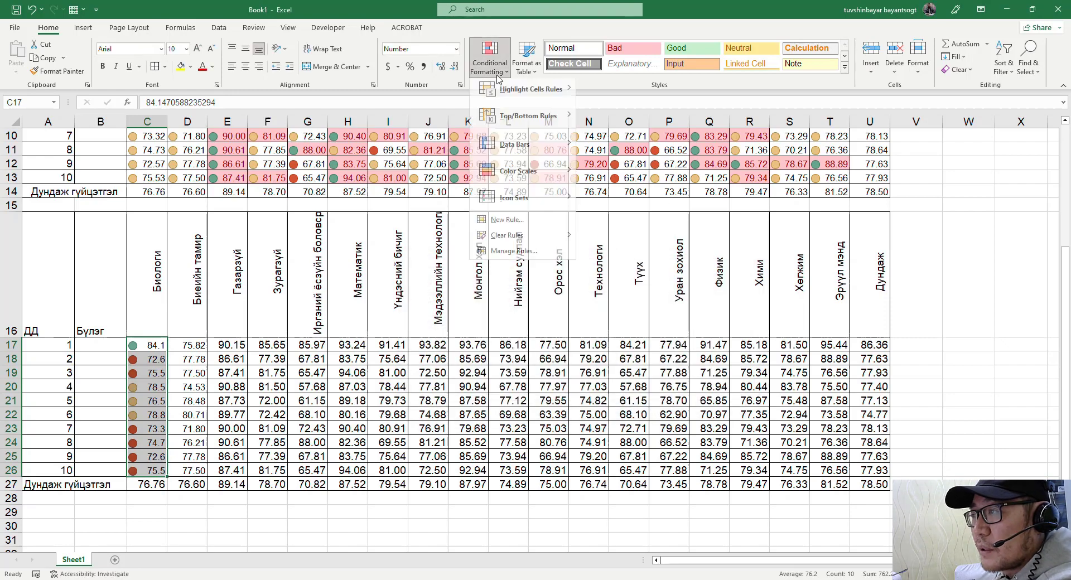
pyautogui.click(513, 258)
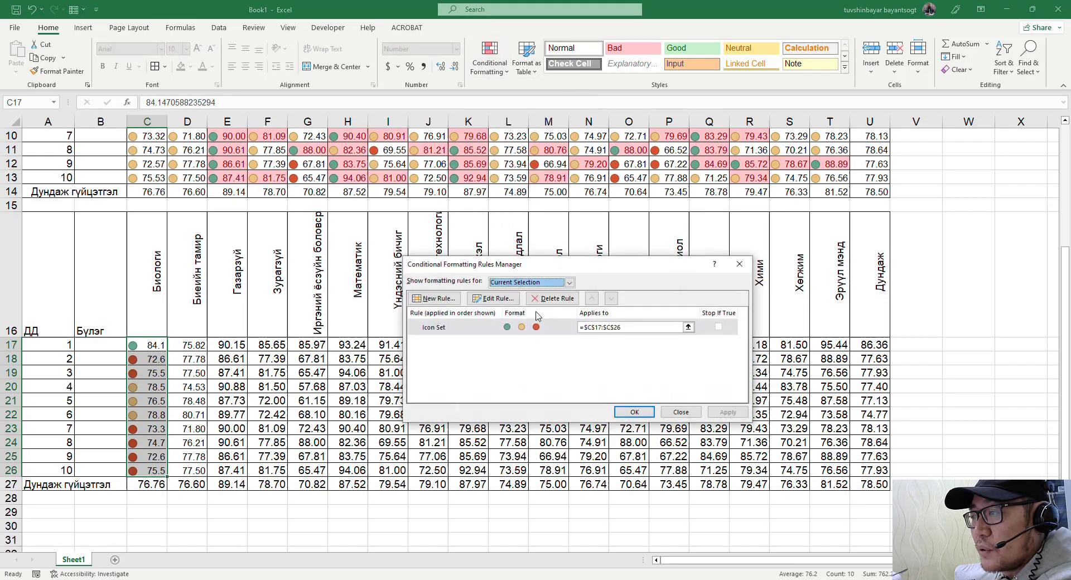
pyautogui.click(501, 299)
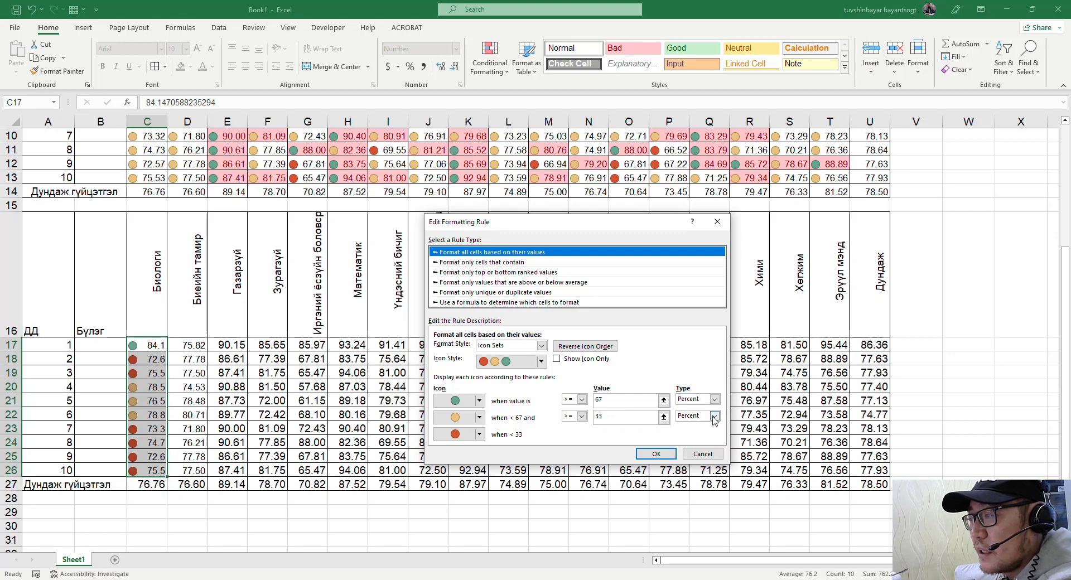
pyautogui.click(714, 400)
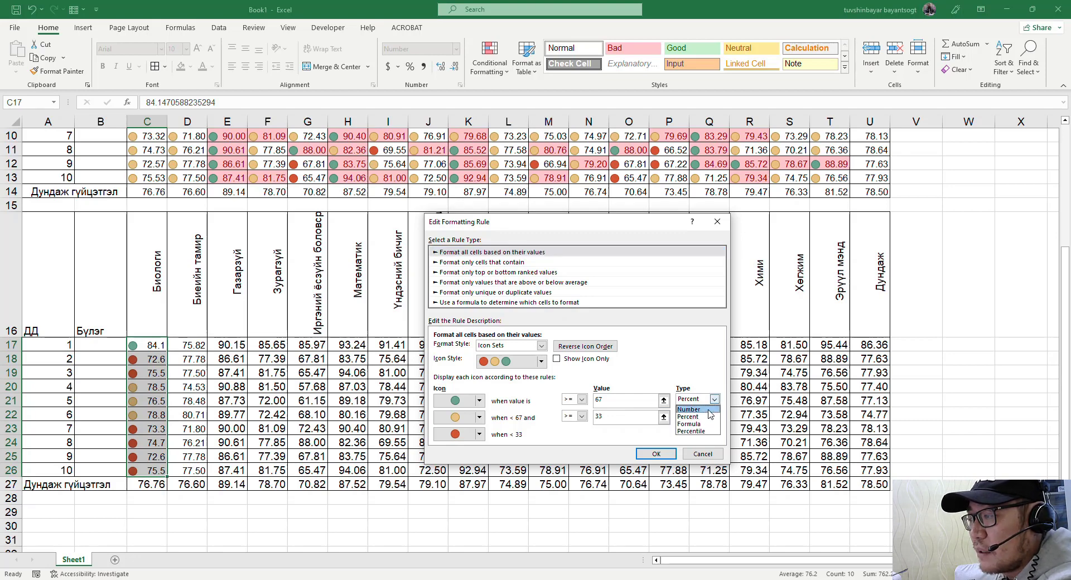
pyautogui.click(689, 410)
pyautogui.hotkey('shift', 'Tab')
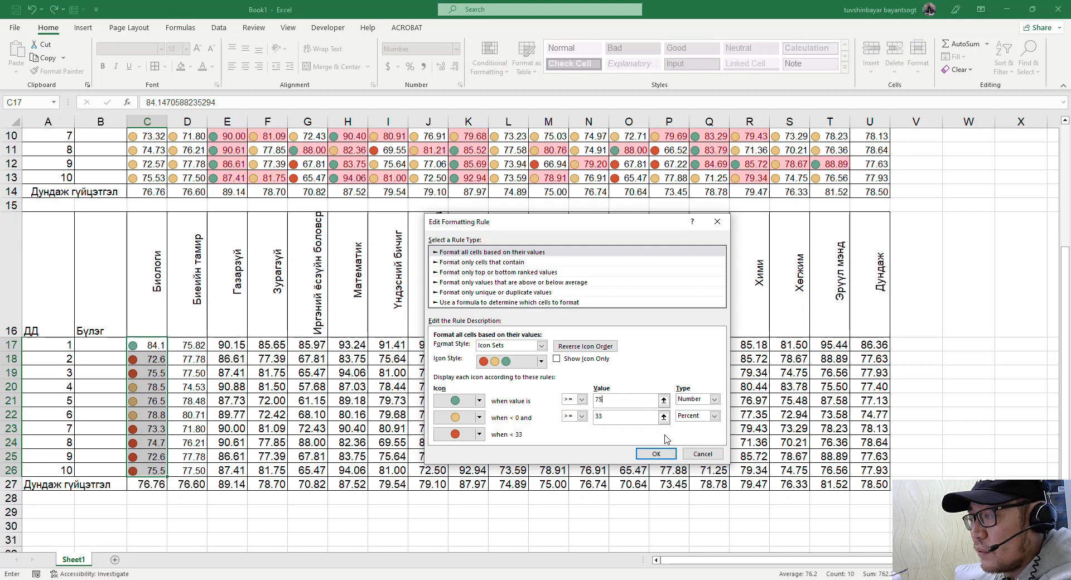
pyautogui.doubleClick(629, 420)
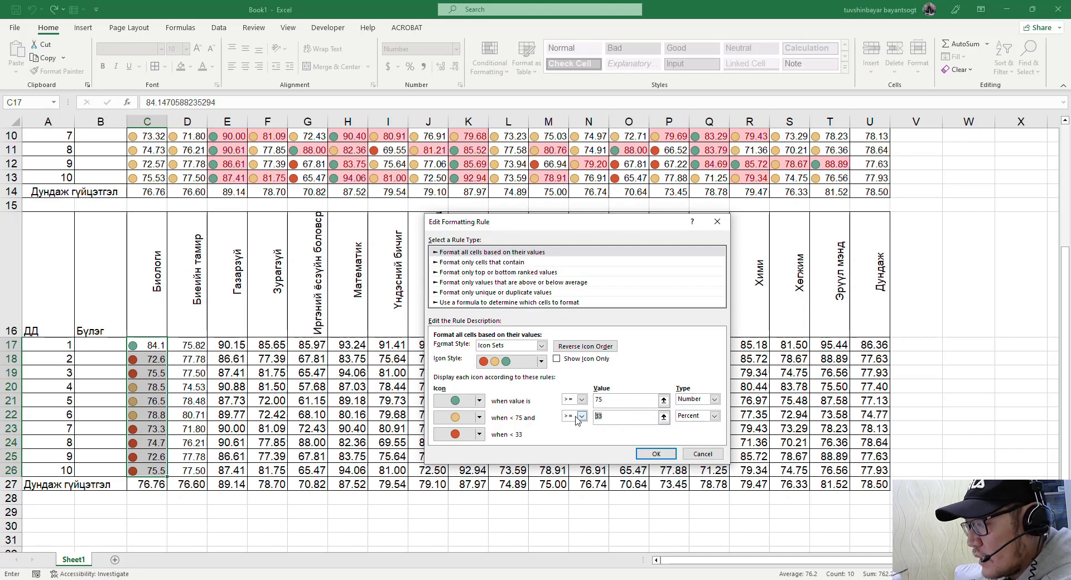
pyautogui.click(648, 454)
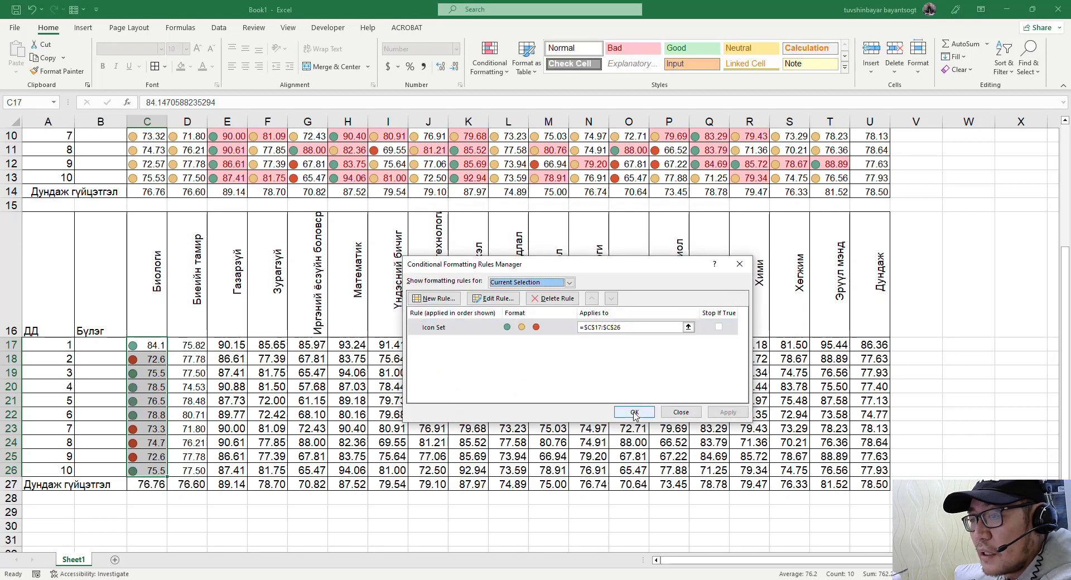
pyautogui.click(634, 412)
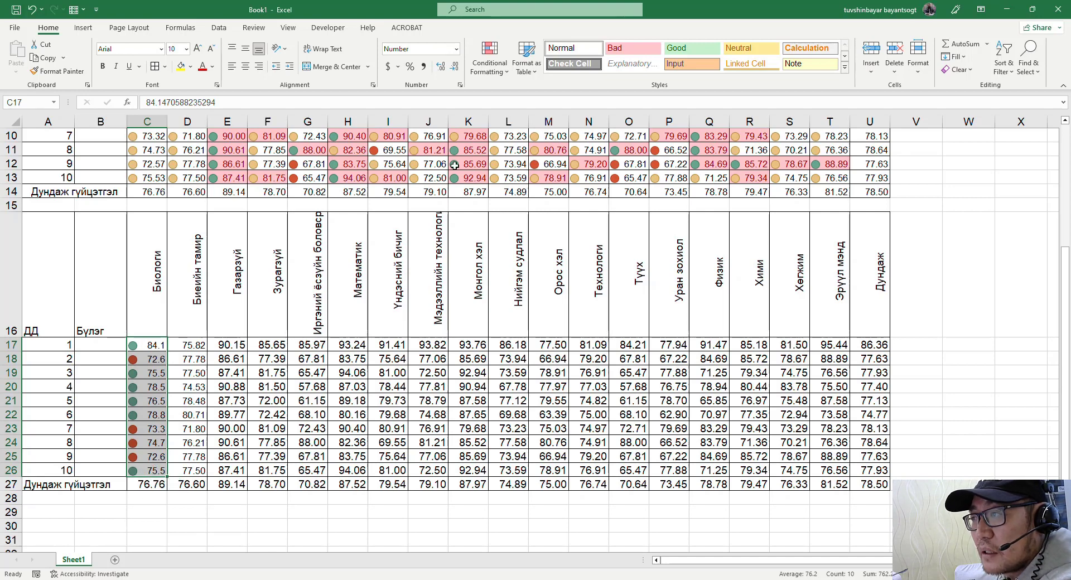
# Change the yellow icon's threshold in the C17:C26 rule to type Number with a value of 60
pyautogui.click(502, 72)
pyautogui.click(505, 253)
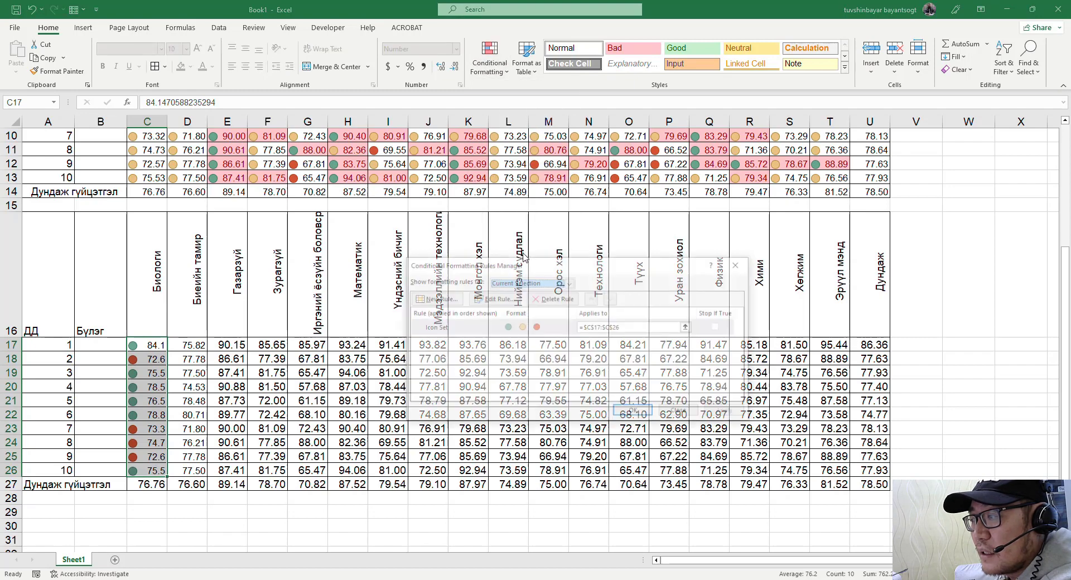
pyautogui.click(516, 299)
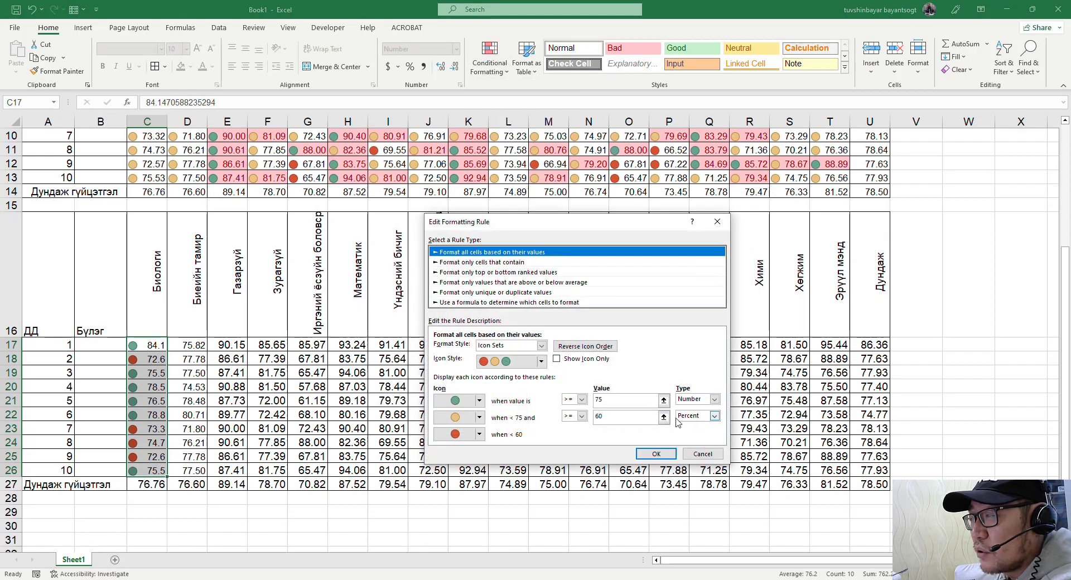
pyautogui.click(714, 415)
pyautogui.click(694, 425)
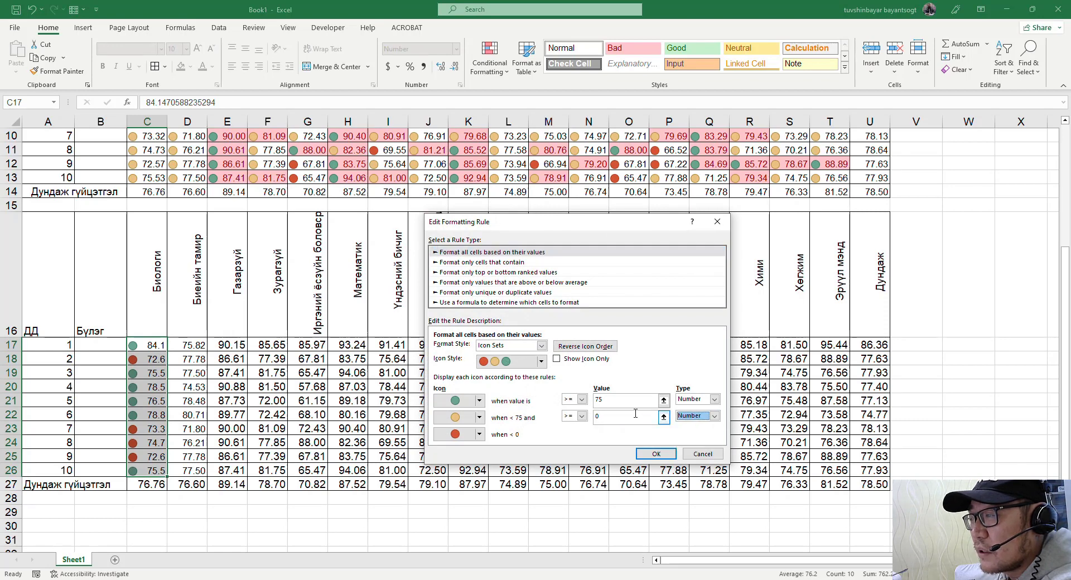
pyautogui.click(635, 414)
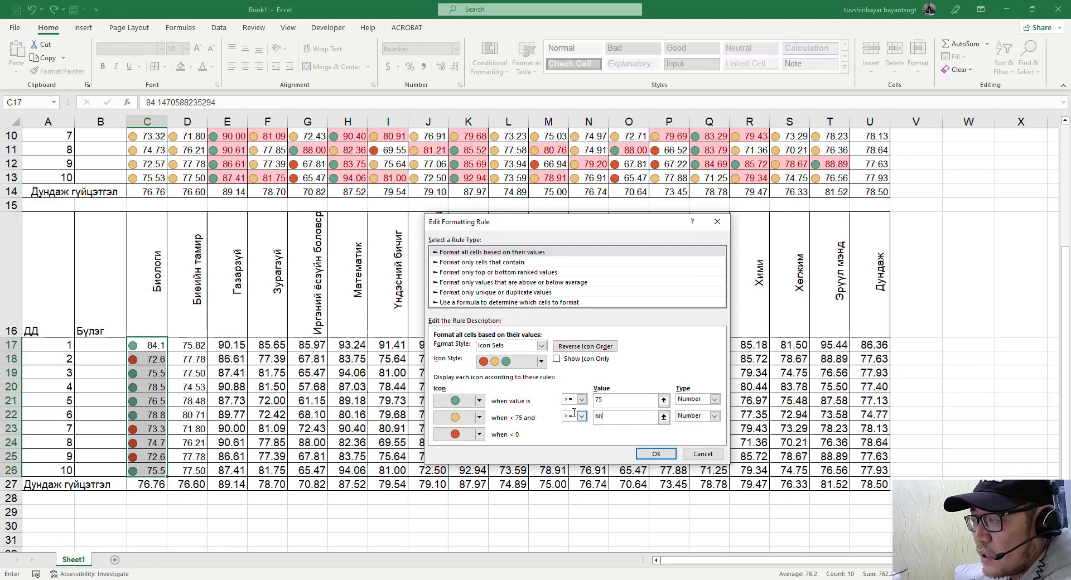
pyautogui.click(656, 453)
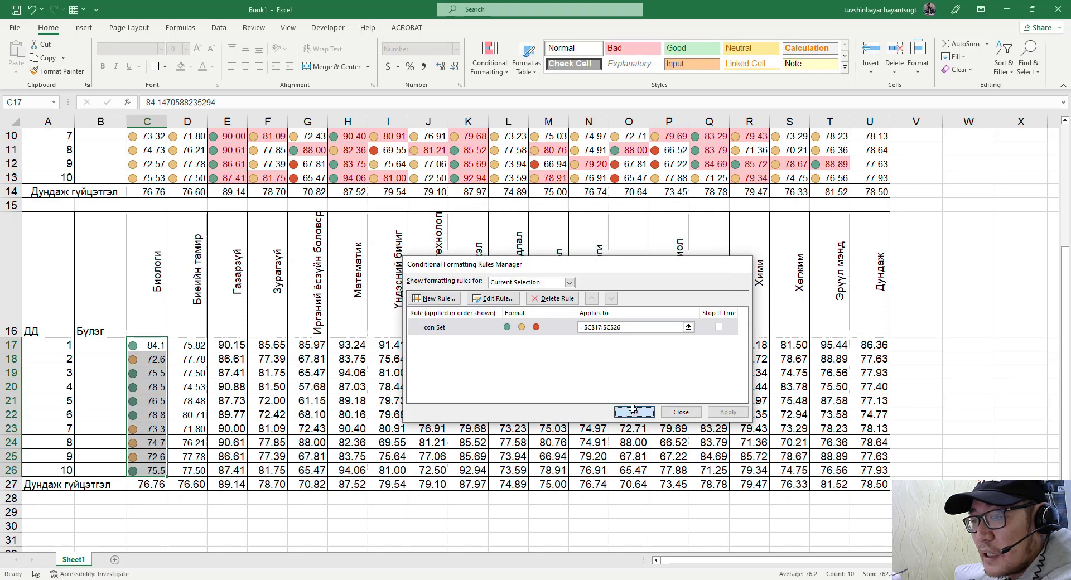
pyautogui.click(634, 411)
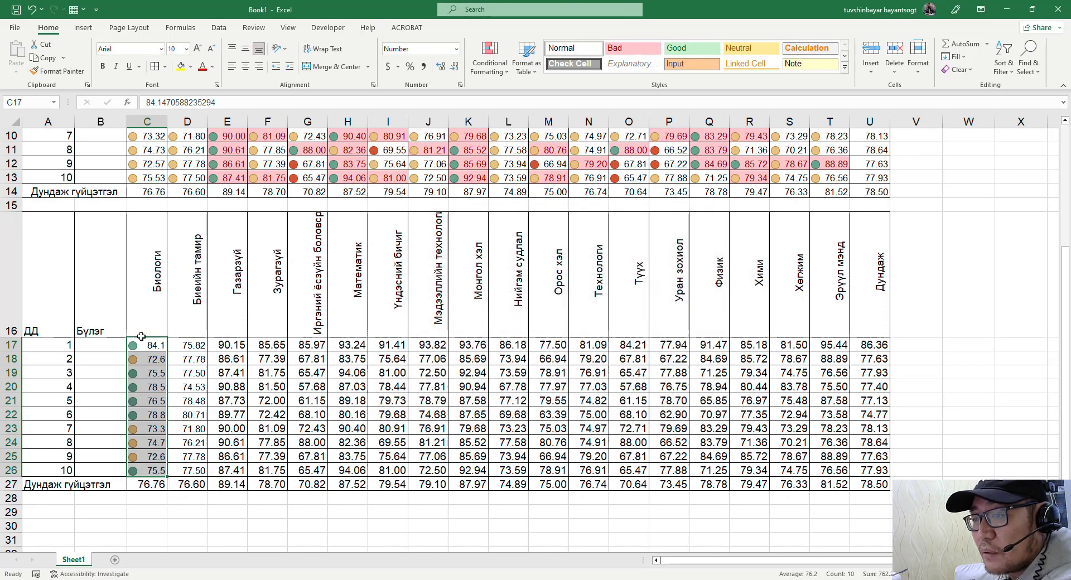
# Switch both thresholds of the C17:C26 traffic-light rule to type Percentile, with green from 67 and yellow from 33
pyautogui.click(508, 77)
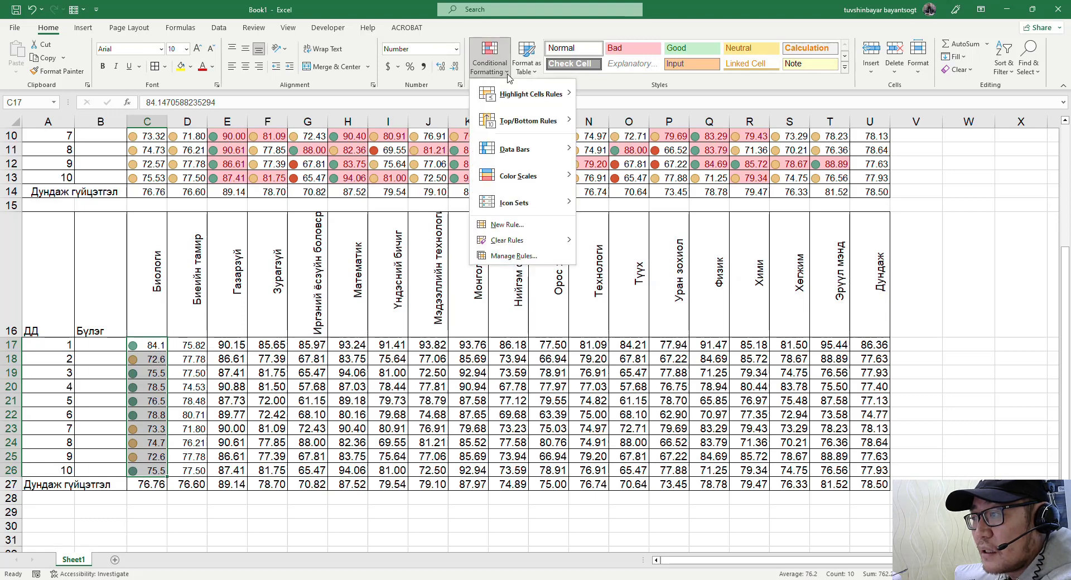
pyautogui.click(525, 258)
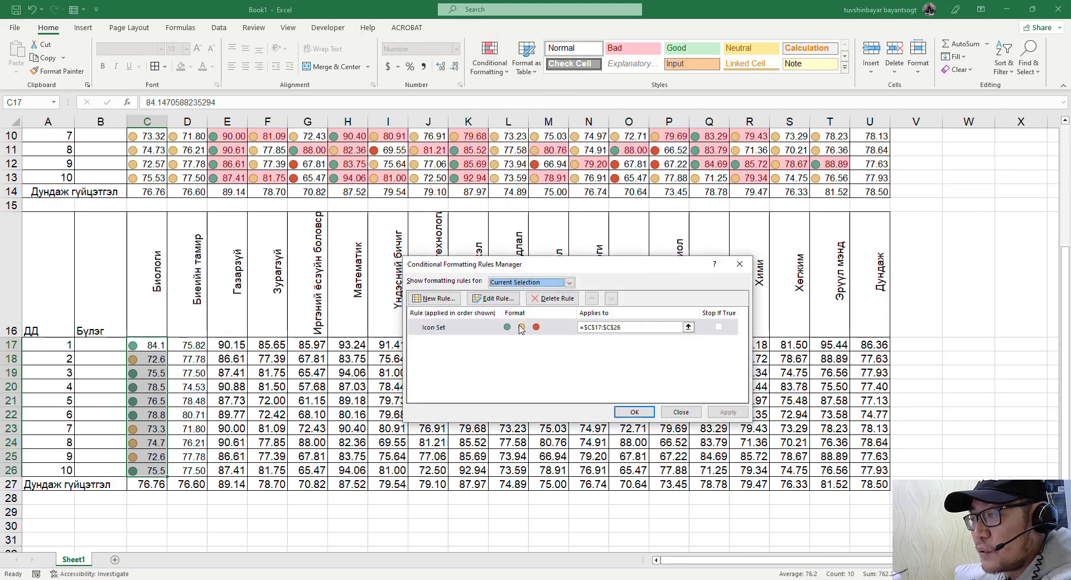
pyautogui.click(494, 298)
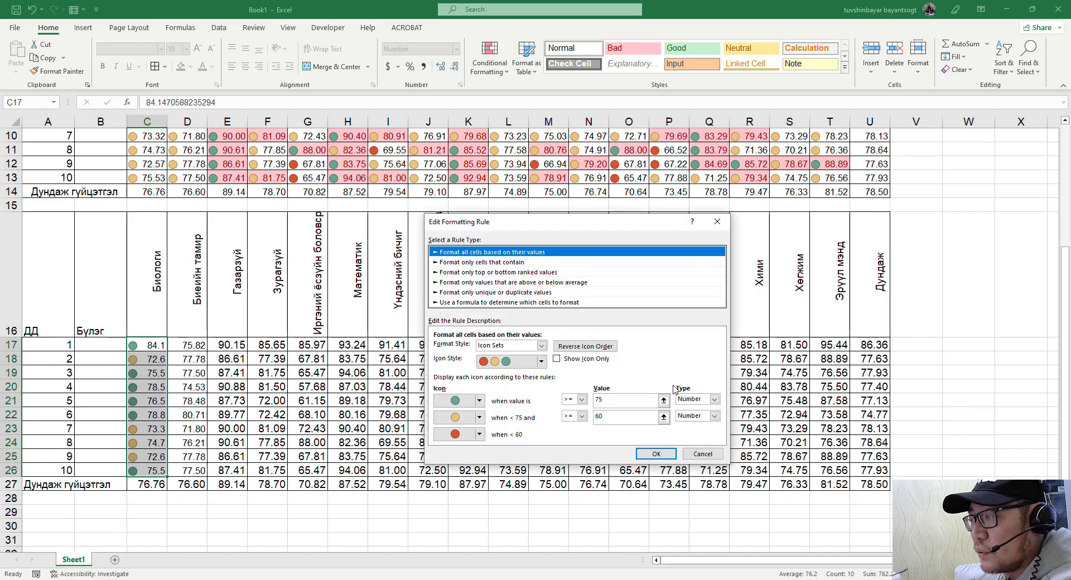
pyautogui.click(715, 400)
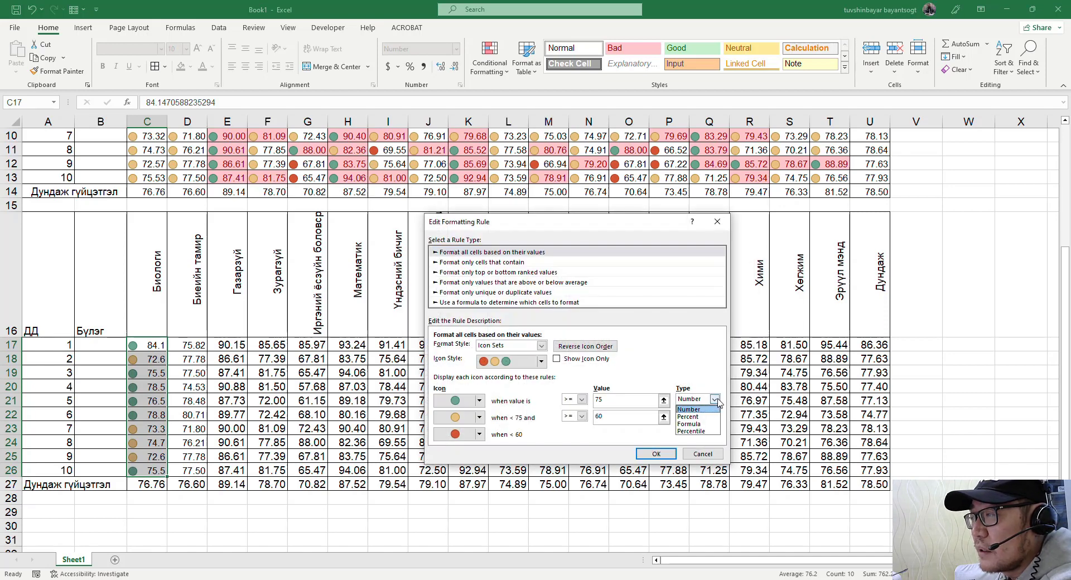
pyautogui.click(705, 433)
pyautogui.click(715, 417)
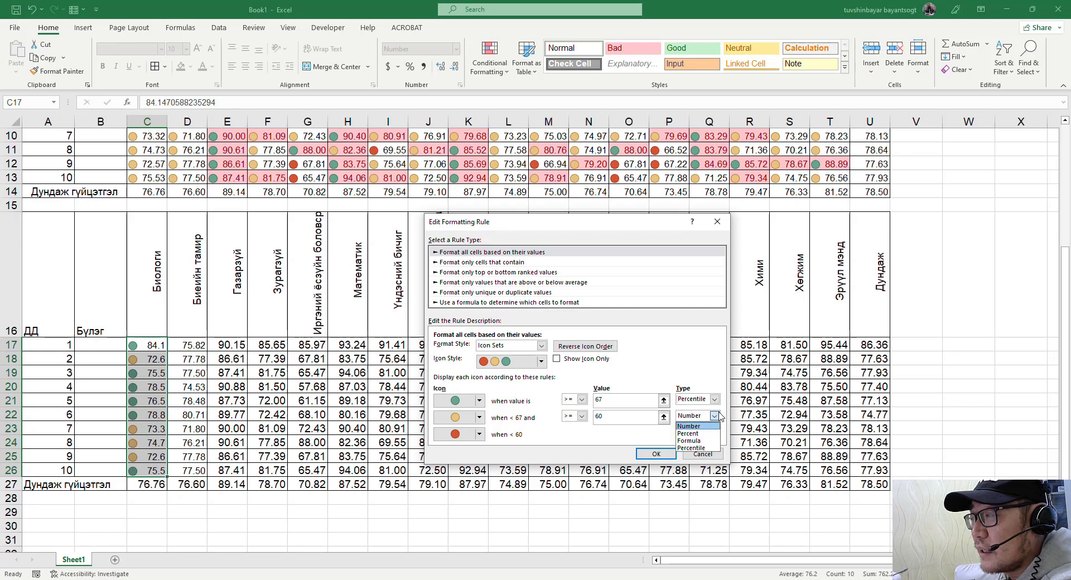
pyautogui.click(704, 447)
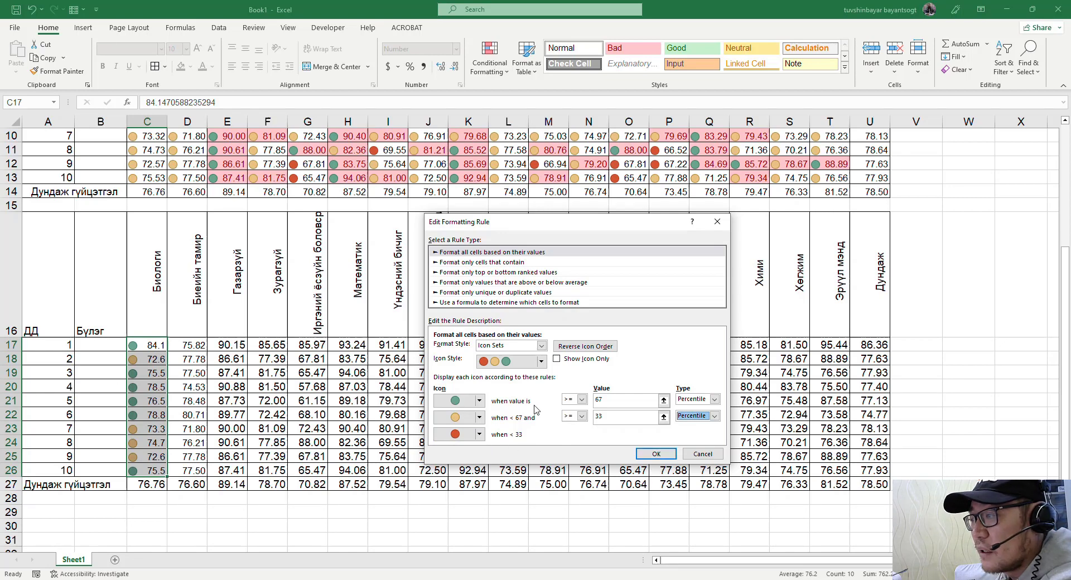
pyautogui.click(659, 457)
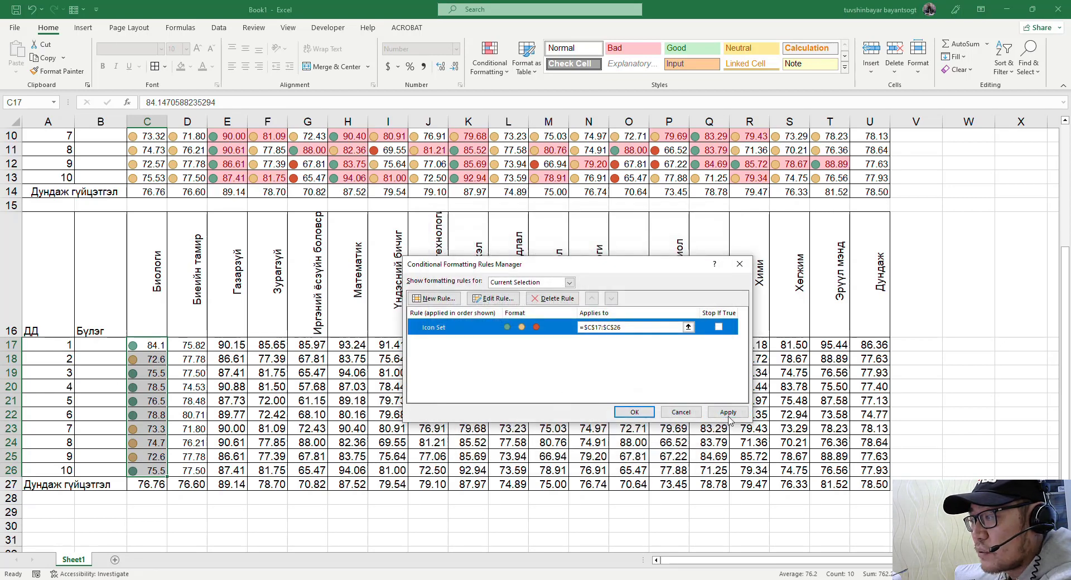
pyautogui.click(728, 413)
pyautogui.click(634, 412)
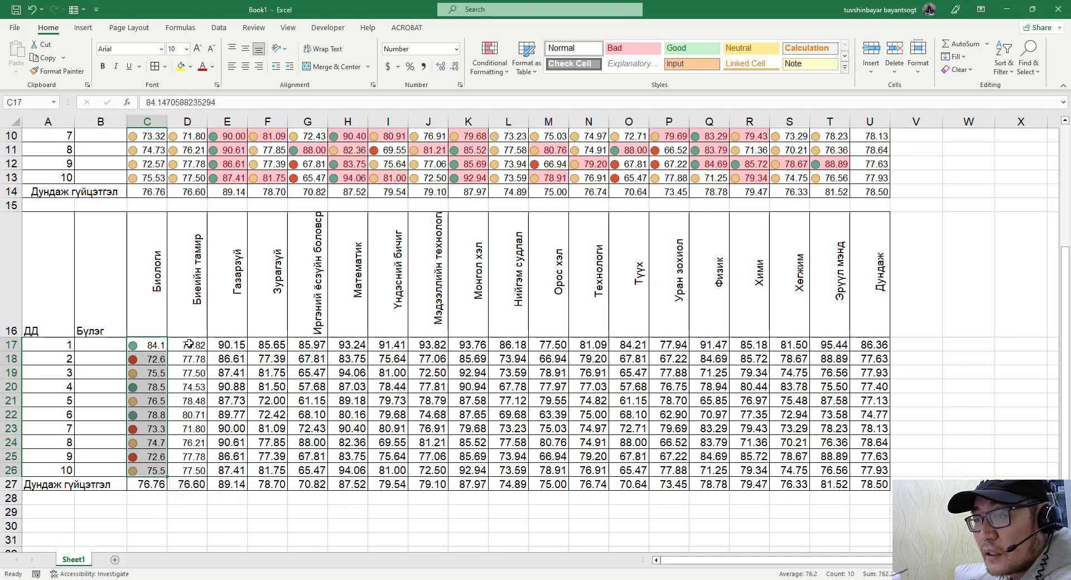
# Apply the 3 Traffic Lights (Unrimmed) icon set to the Биеийн тамир scores in D17:D26
pyautogui.moveTo(189, 344); pyautogui.dragTo(190, 471)
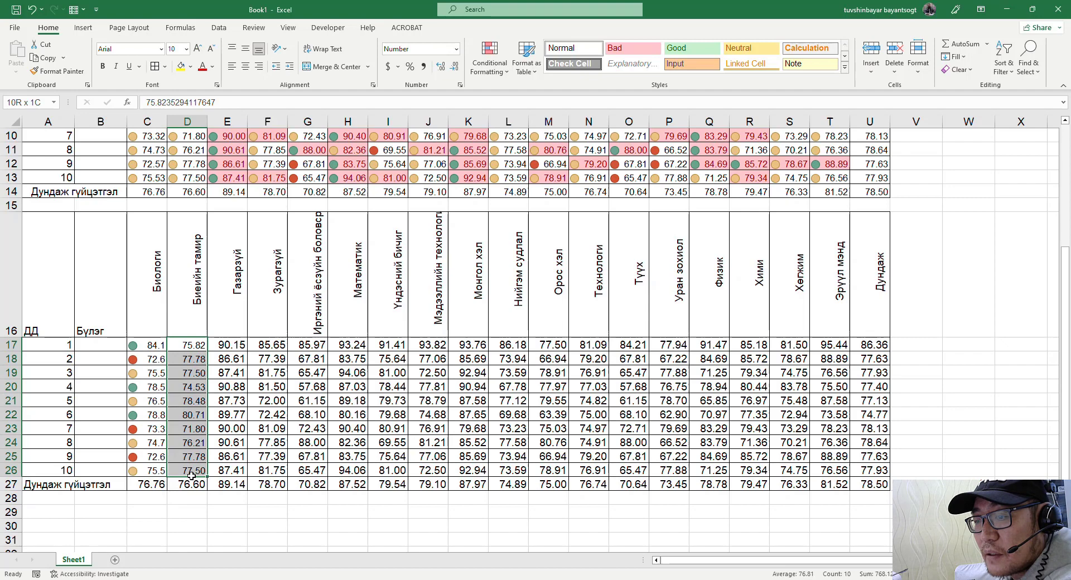
pyautogui.click(504, 78)
pyautogui.click(544, 257)
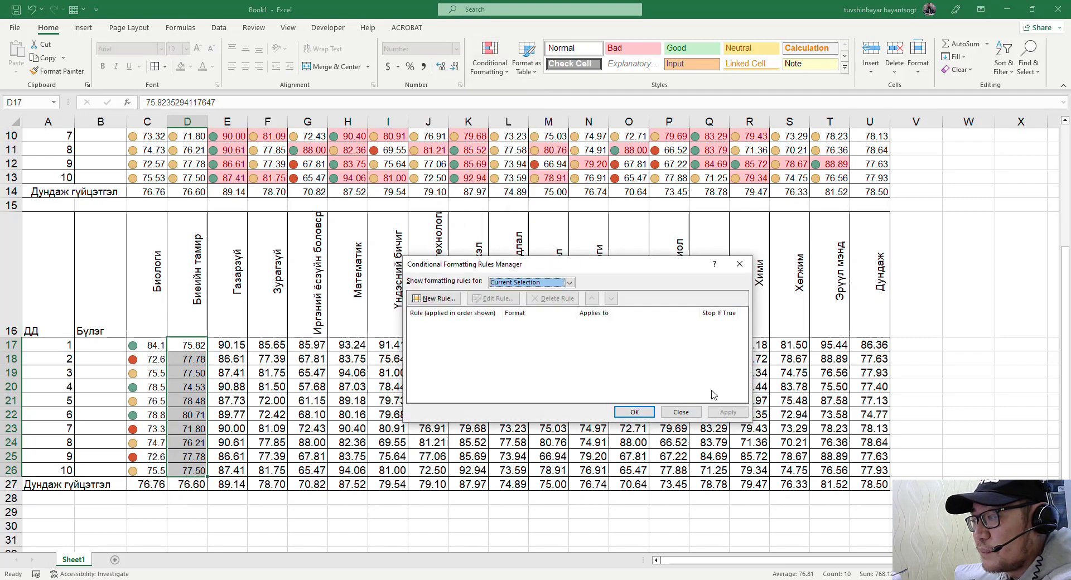
pyautogui.click(740, 264)
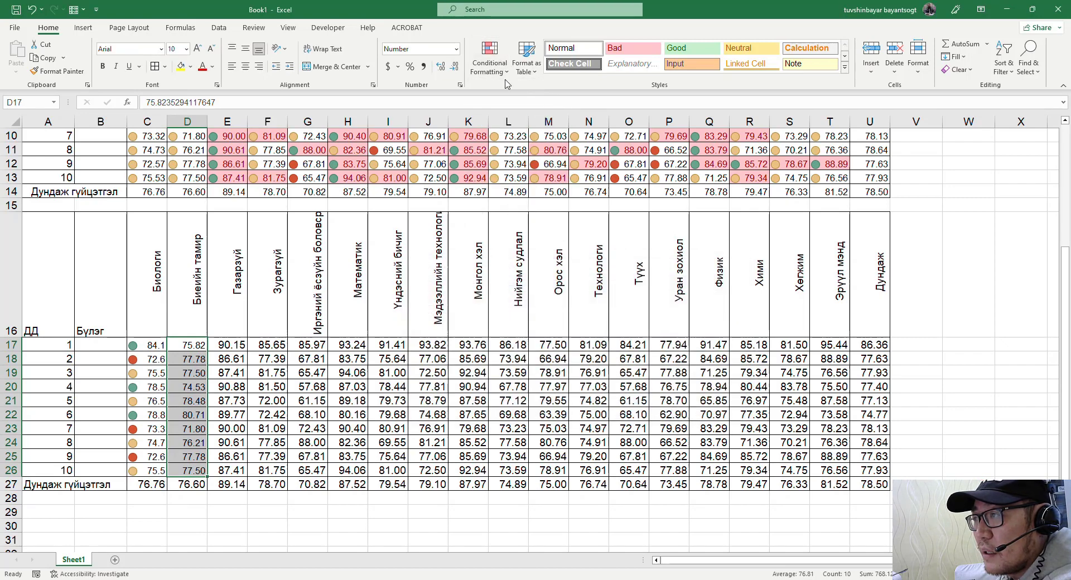
pyautogui.click(489, 61)
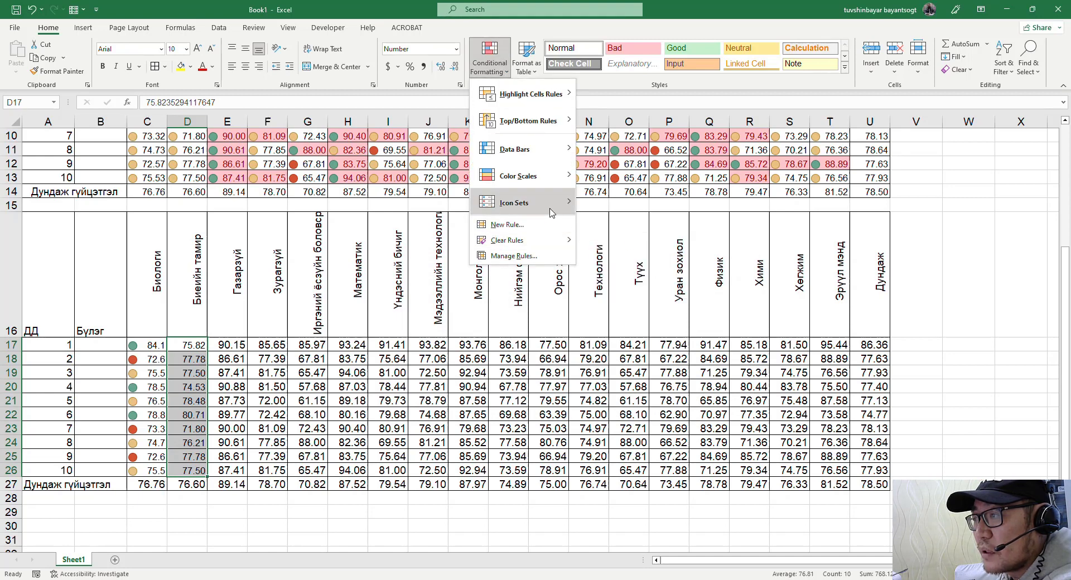
pyautogui.moveTo(521, 202)
pyautogui.click(607, 295)
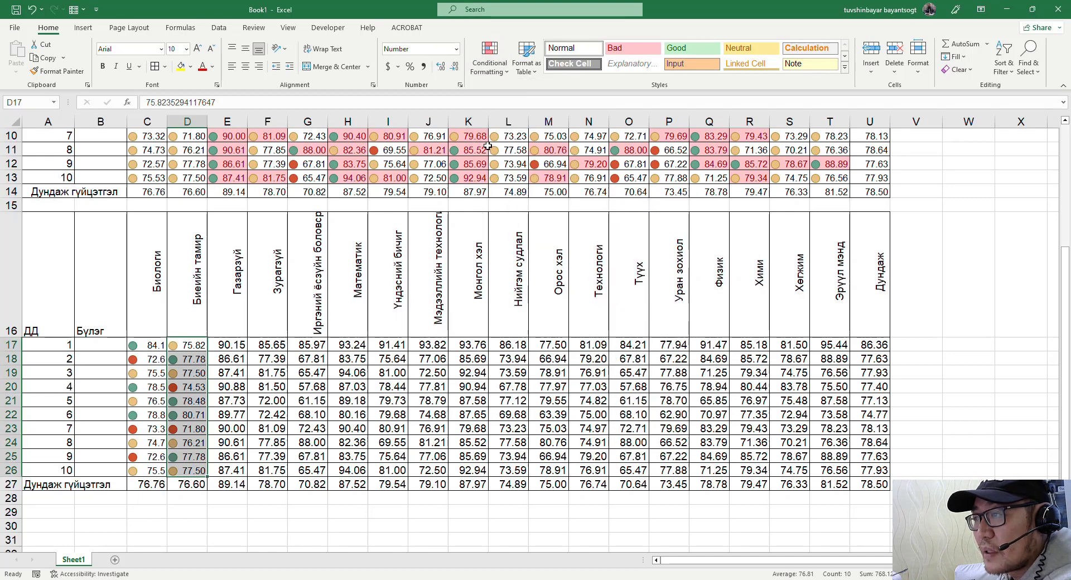
# Edit the D17:D26 icon set rule so the green 67 and yellow 33 thresholds both use type Percentile
pyautogui.click(500, 67)
pyautogui.click(502, 260)
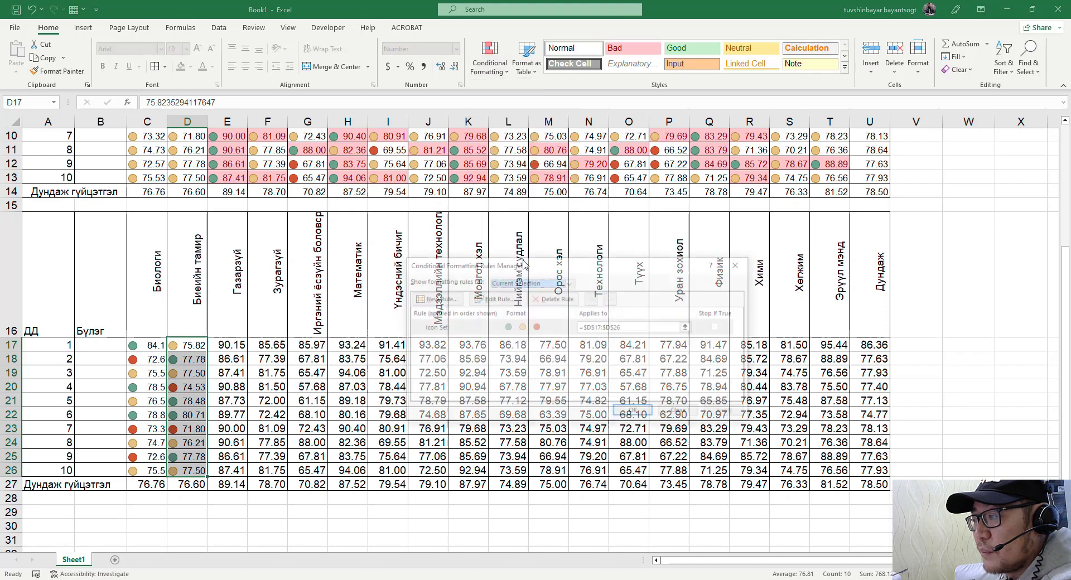
pyautogui.click(492, 299)
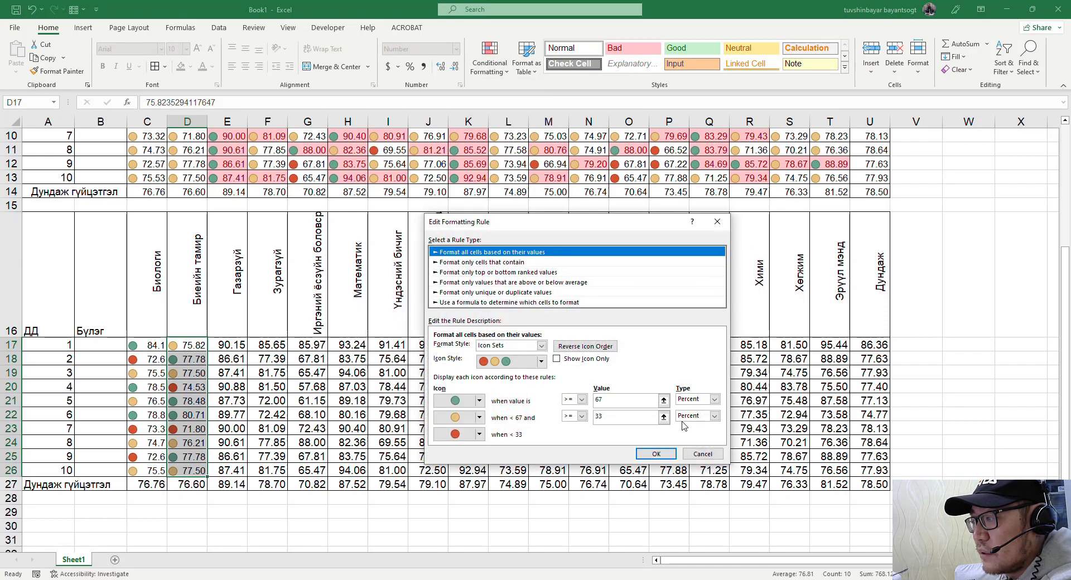
pyautogui.click(714, 399)
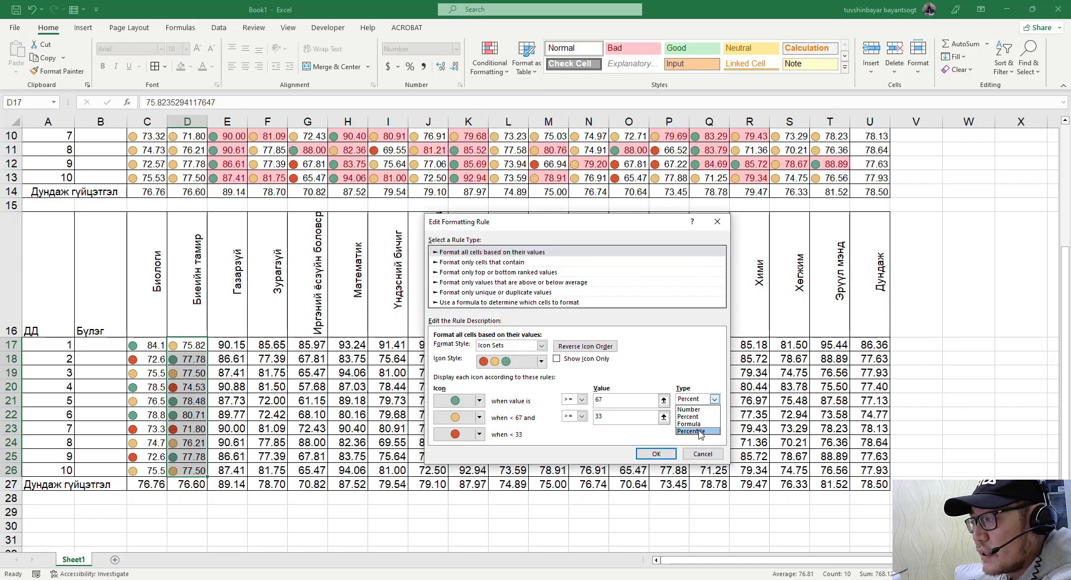
pyautogui.click(692, 431)
pyautogui.click(714, 416)
pyautogui.click(706, 448)
pyautogui.click(656, 453)
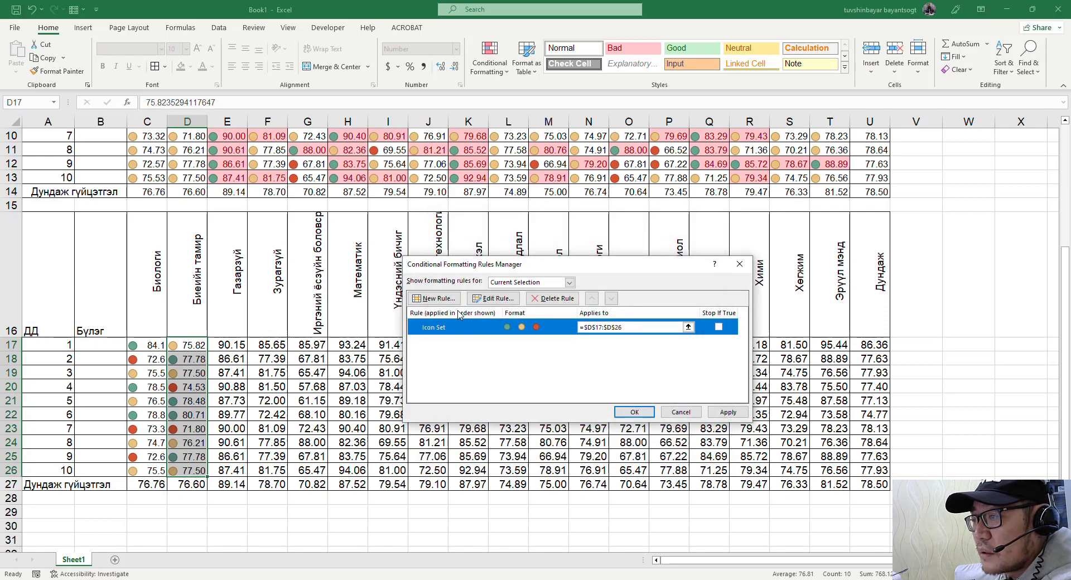
pyautogui.click(635, 412)
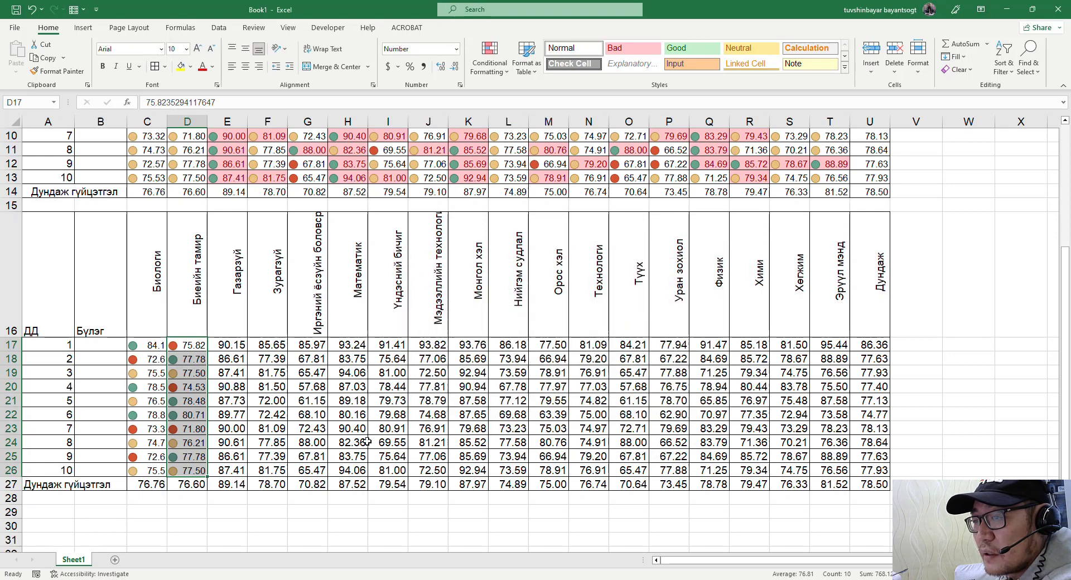
# Apply the 3 Arrows (Colored) icon set to the Газарзүй scores in E17:E26
pyautogui.moveTo(230, 346); pyautogui.dragTo(237, 470)
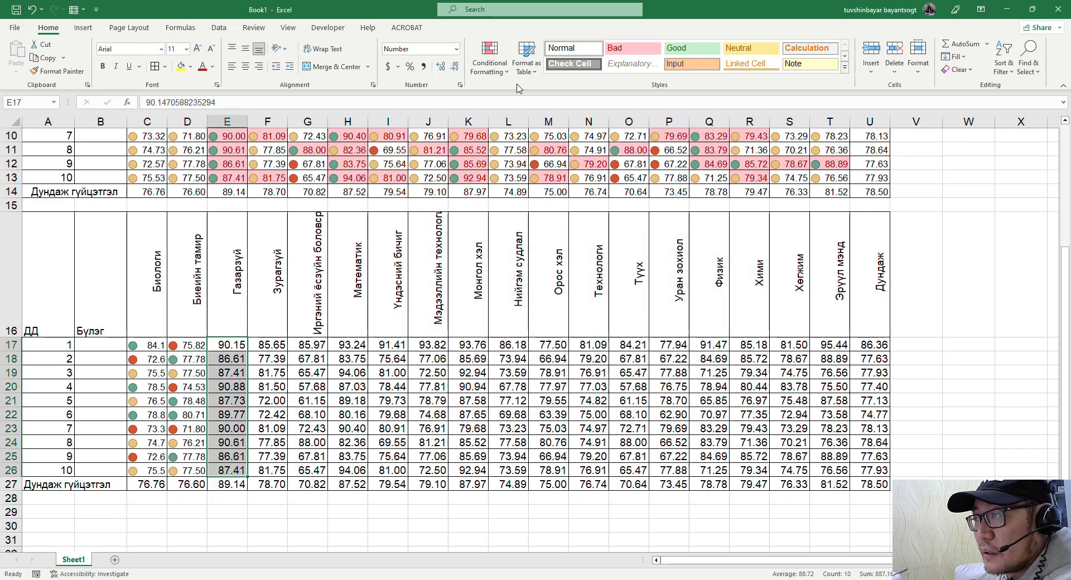
pyautogui.click(508, 72)
pyautogui.moveTo(562, 205)
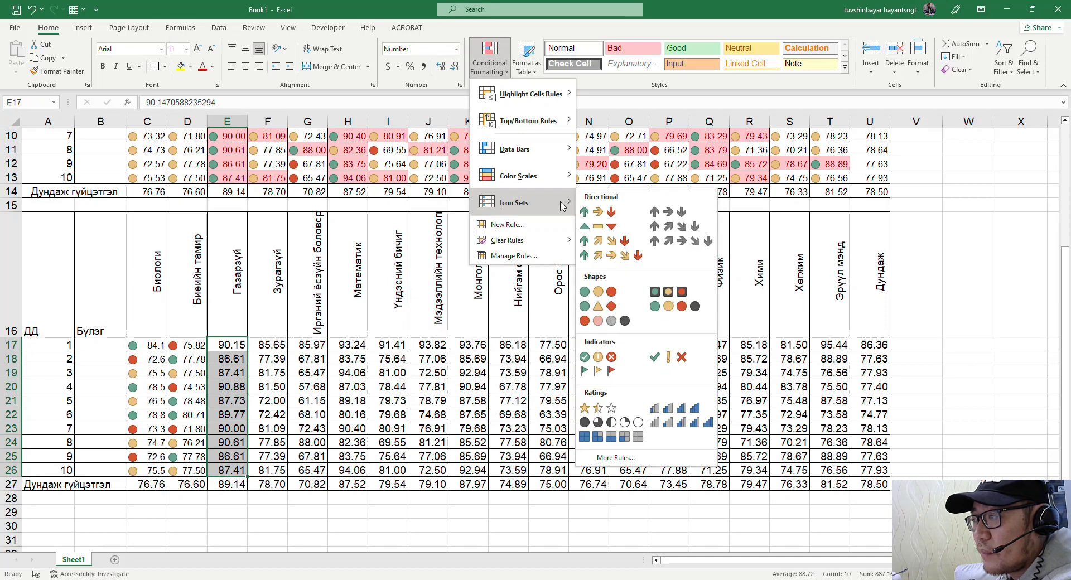
pyautogui.click(601, 214)
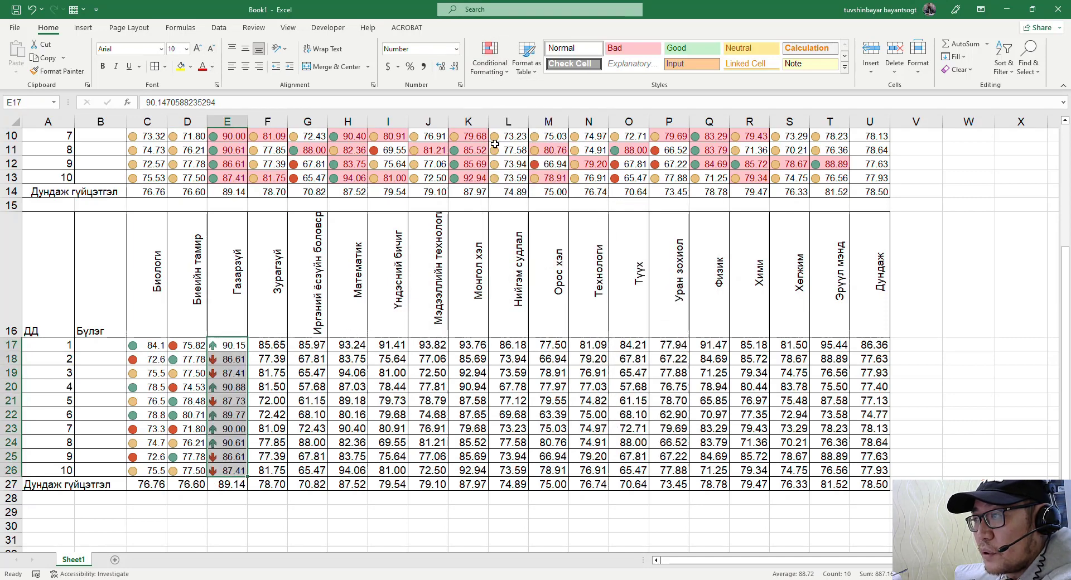
# Edit the E17:E26 arrow rule so the green 67 and yellow 33 thresholds both use type Percentile
pyautogui.click(490, 62)
pyautogui.click(502, 258)
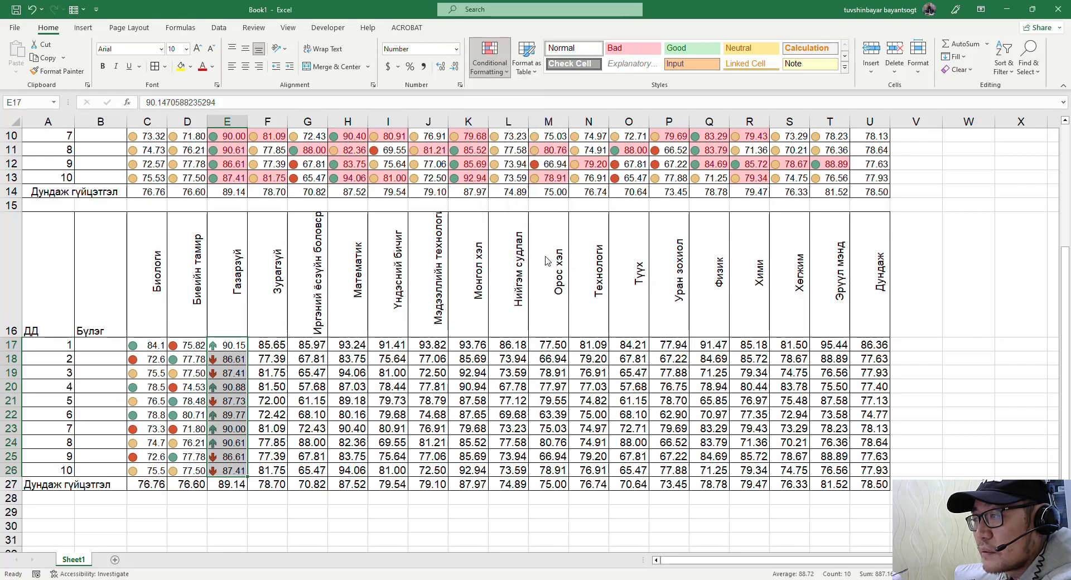
pyautogui.click(494, 299)
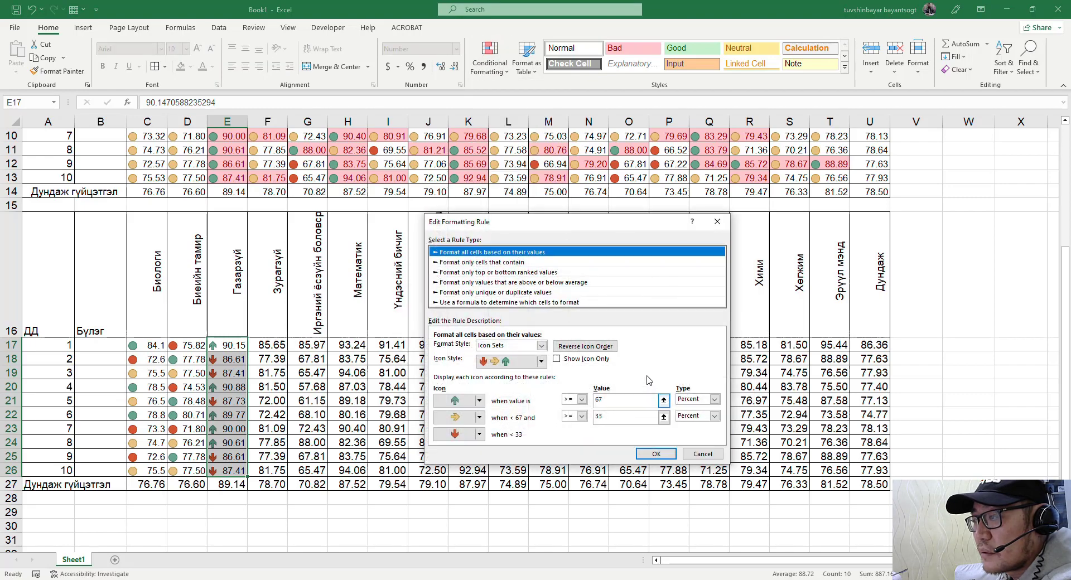
pyautogui.click(714, 399)
pyautogui.click(690, 431)
pyautogui.click(715, 415)
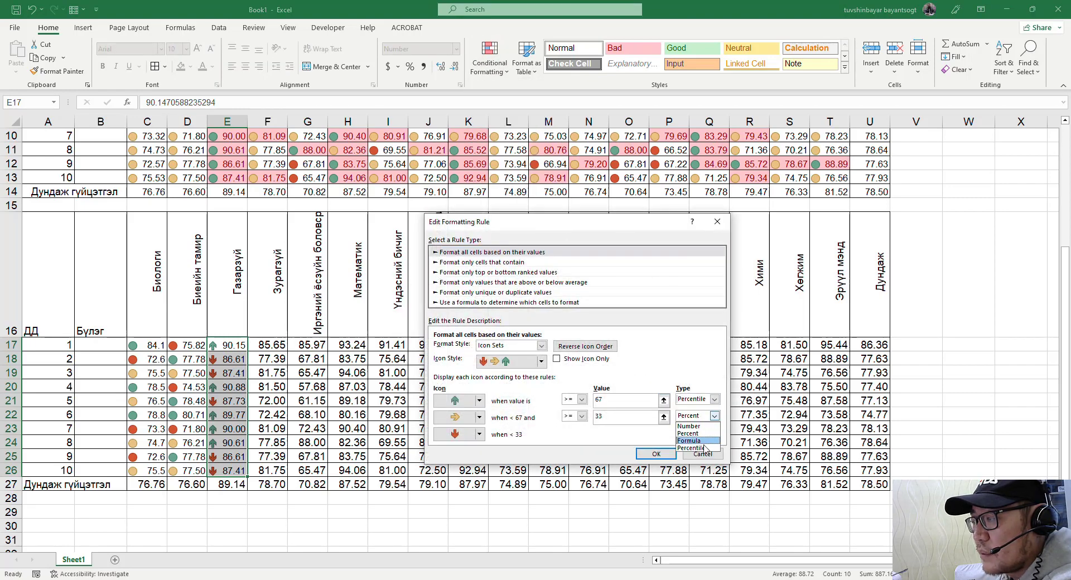
pyautogui.click(697, 448)
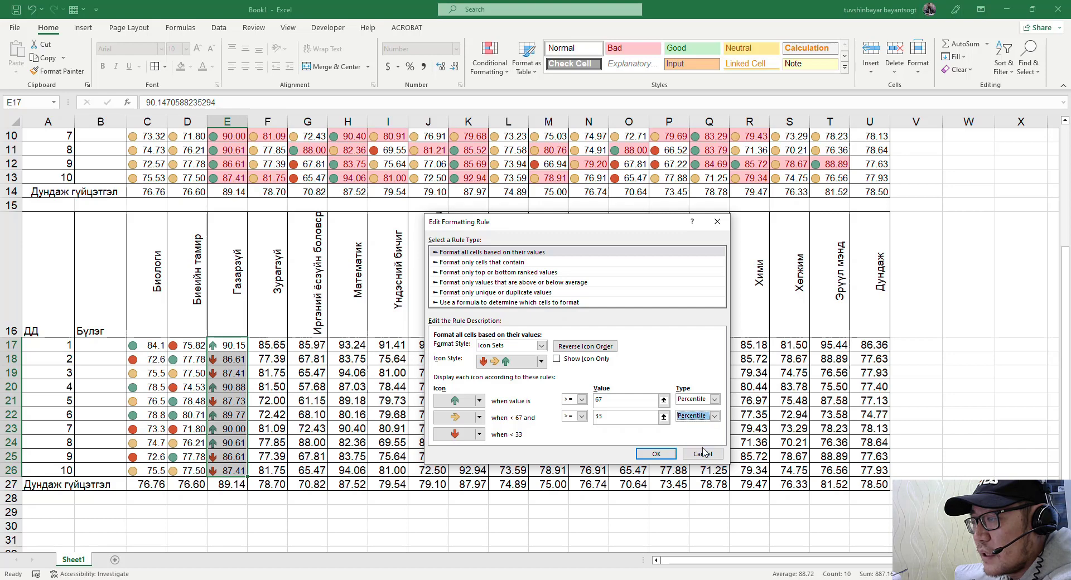
pyautogui.click(657, 453)
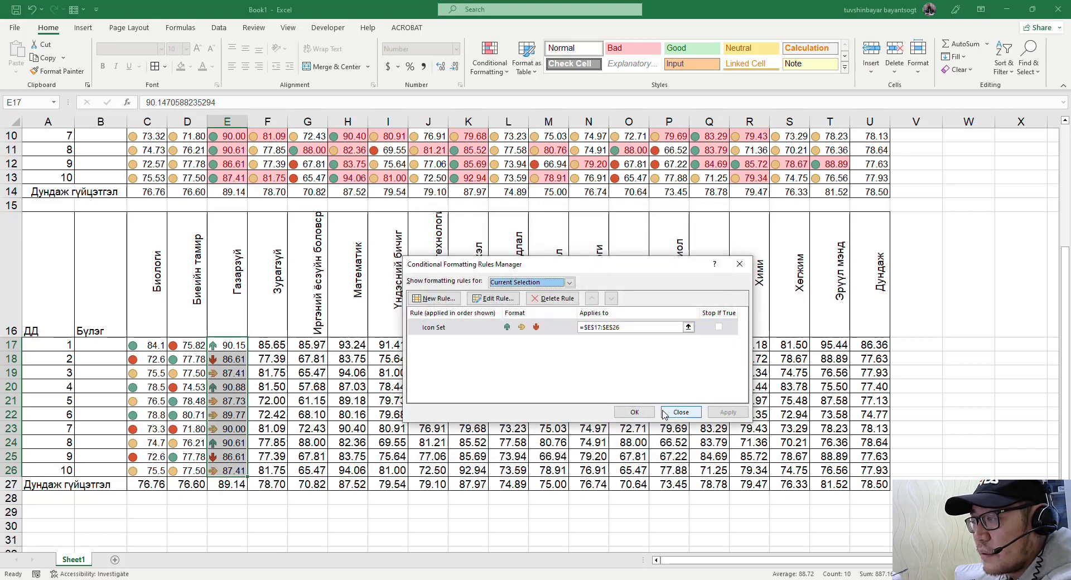
pyautogui.click(631, 410)
# Apply the 3 Flags icon set to the Зурагзүй scores in F17:F26 and reduce their font size by one step
pyautogui.moveTo(270, 345); pyautogui.dragTo(270, 472)
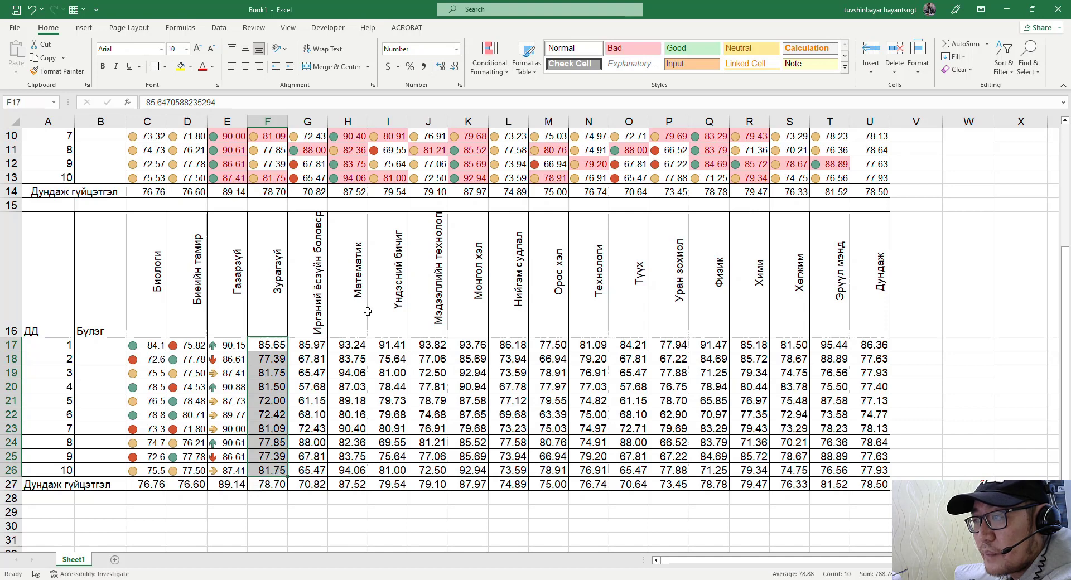
pyautogui.click(479, 73)
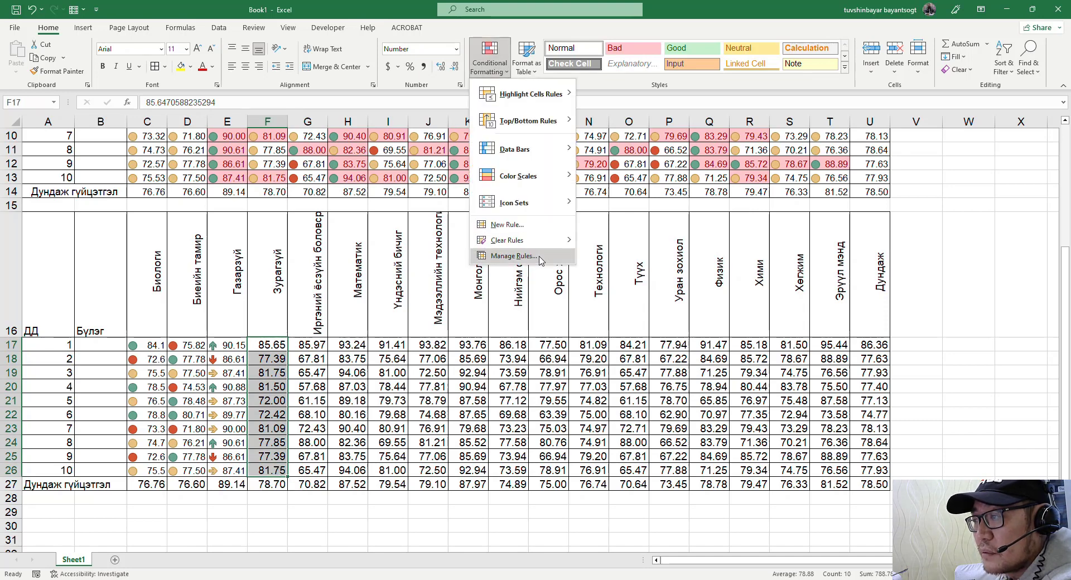
pyautogui.moveTo(536, 202)
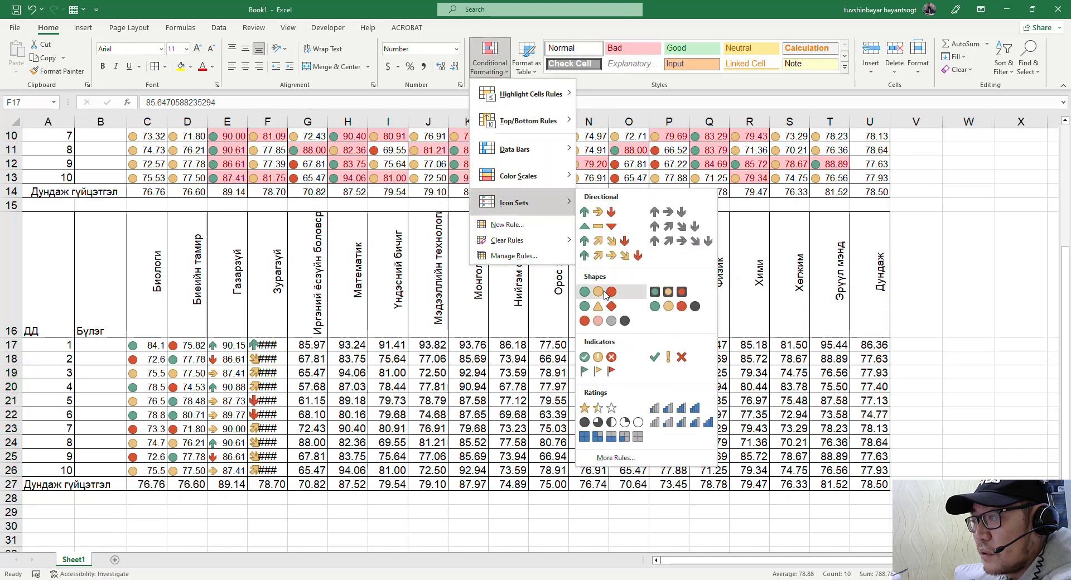
pyautogui.click(597, 371)
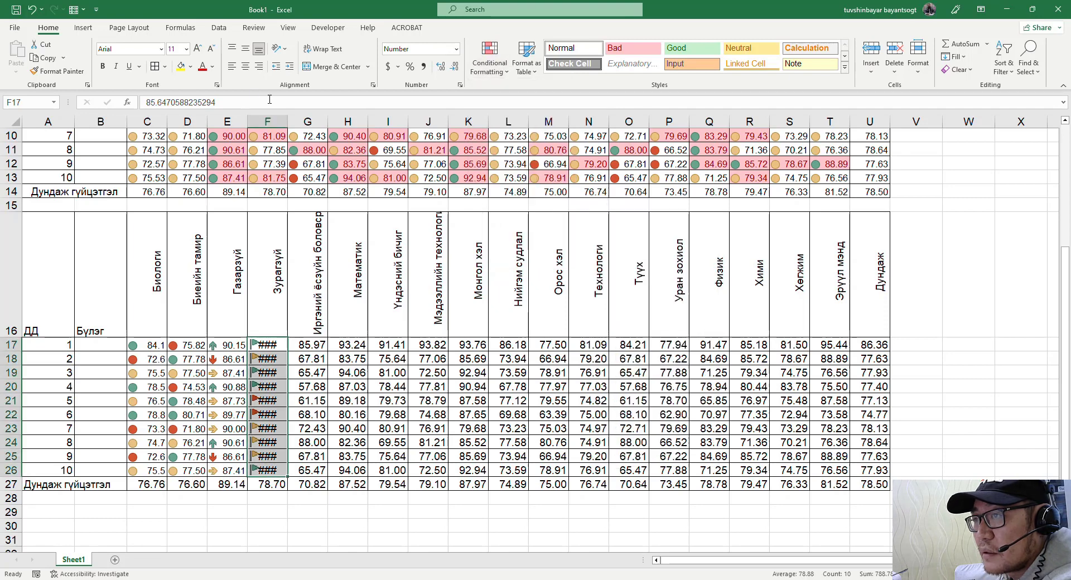
pyautogui.click(212, 49)
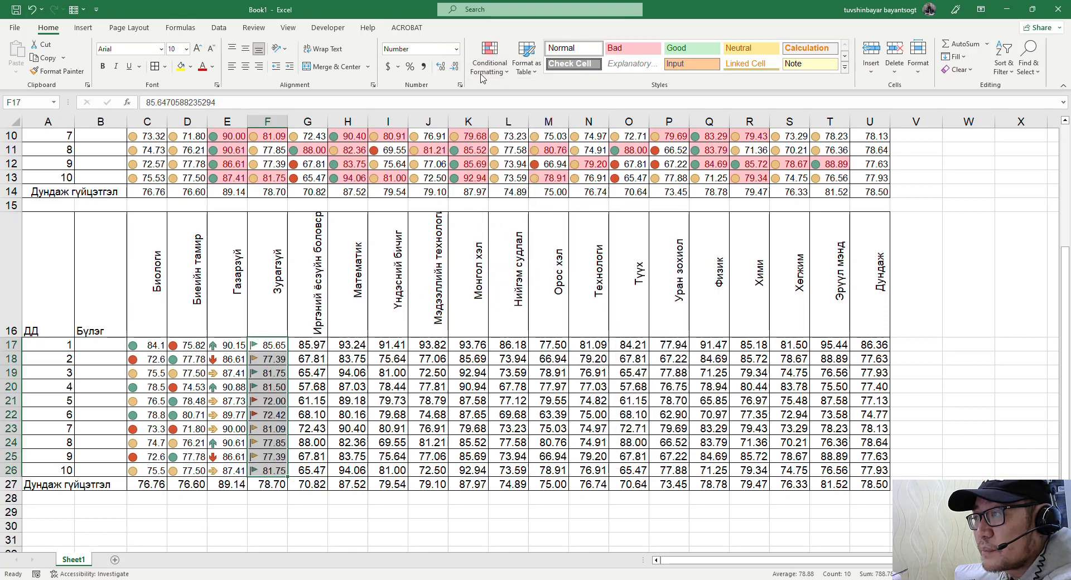
# Edit the F17:F26 flag rule so the green 67 and yellow 33 thresholds both use type Percentile
pyautogui.click(500, 79)
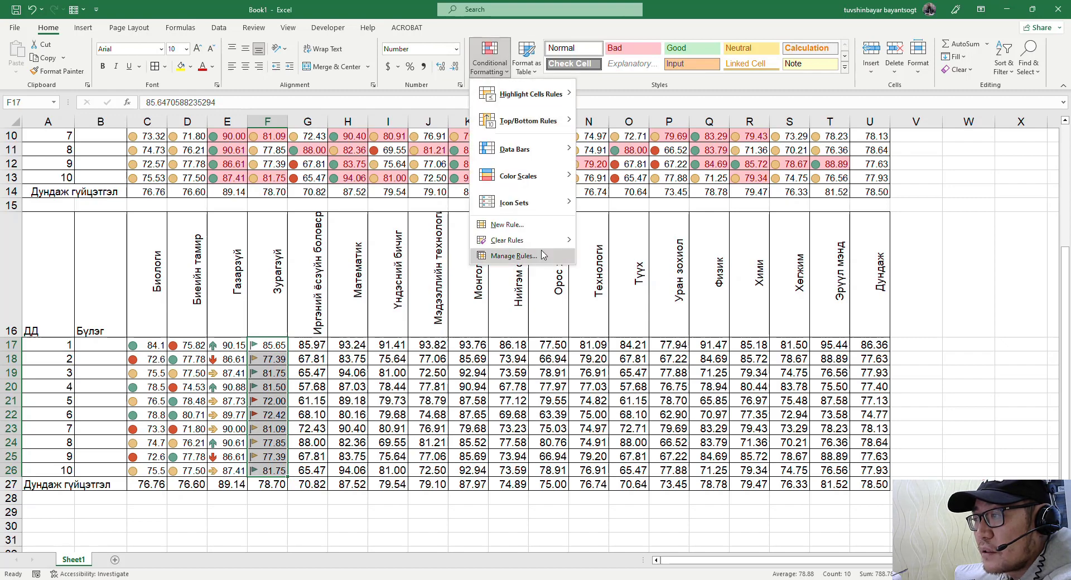
pyautogui.click(512, 256)
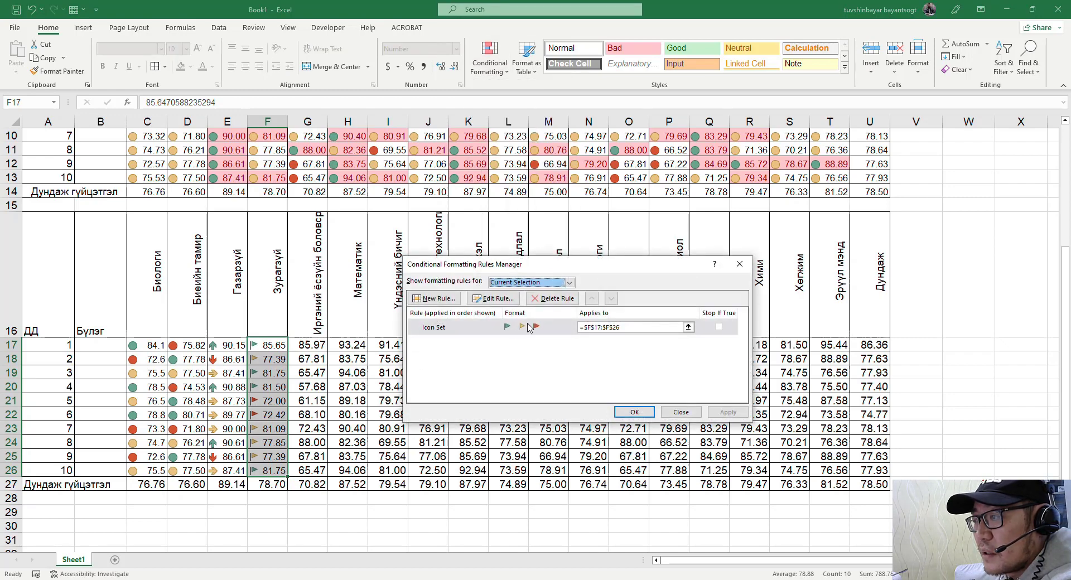
pyautogui.click(493, 298)
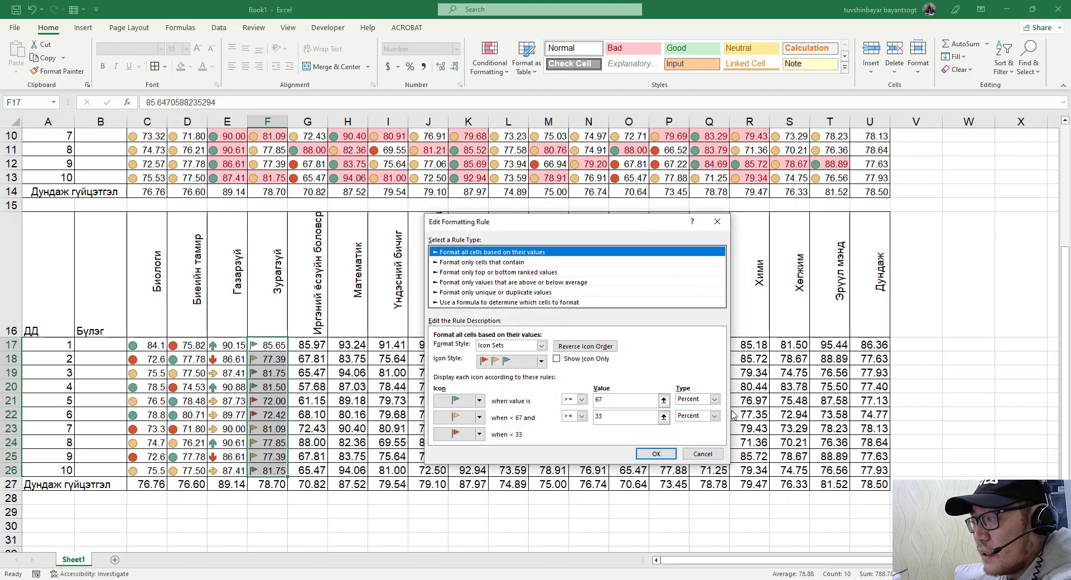
pyautogui.click(714, 399)
pyautogui.click(691, 431)
pyautogui.click(714, 416)
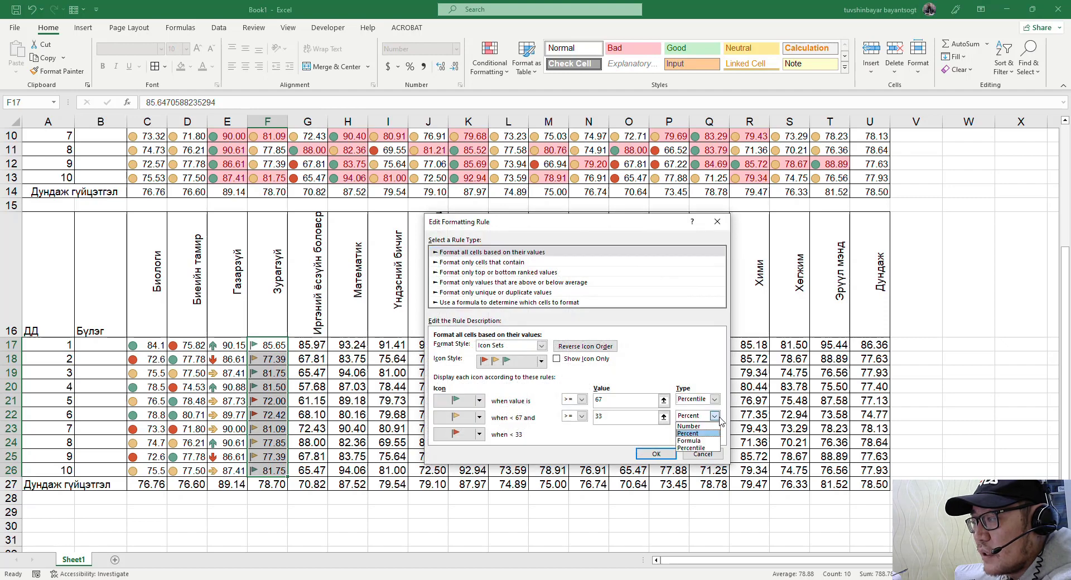
pyautogui.click(692, 448)
pyautogui.click(667, 454)
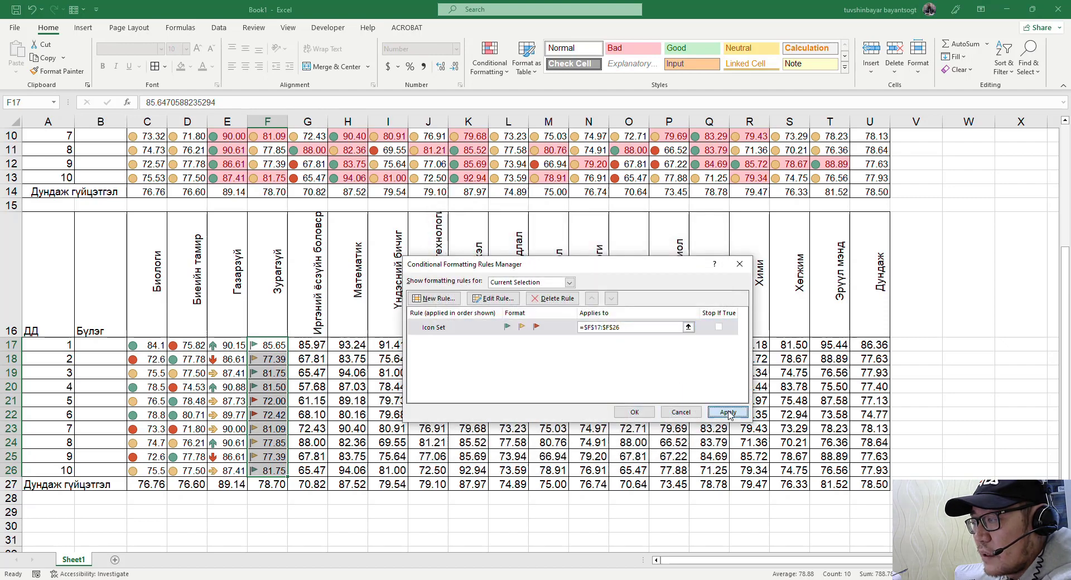
pyautogui.click(635, 412)
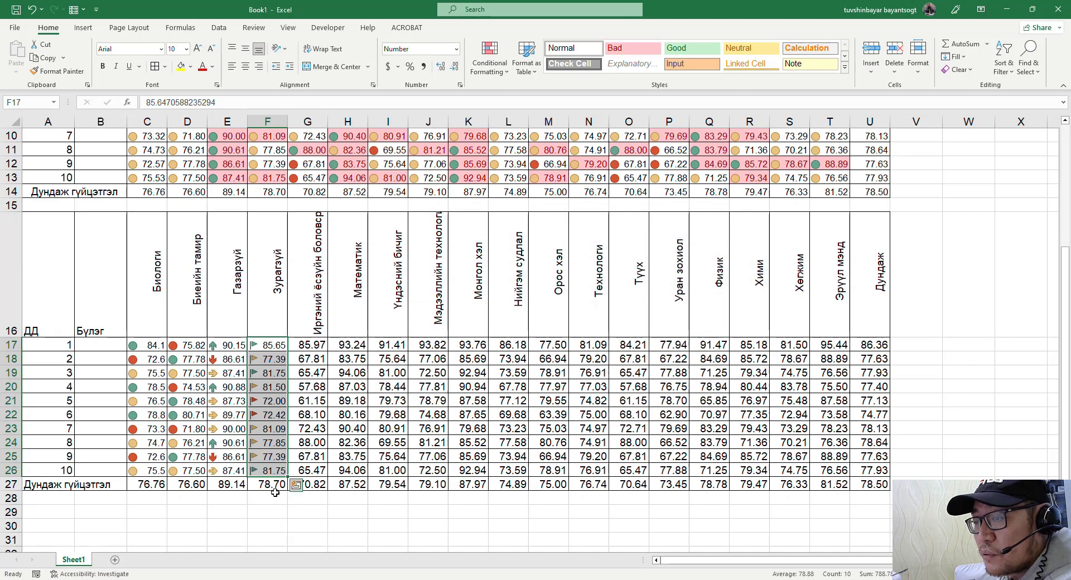
# Apply the 3 Traffic Lights (Unrimmed) icon set to the scores in G17:G26 and reduce their font size by one step
pyautogui.moveTo(307, 345); pyautogui.dragTo(321, 473)
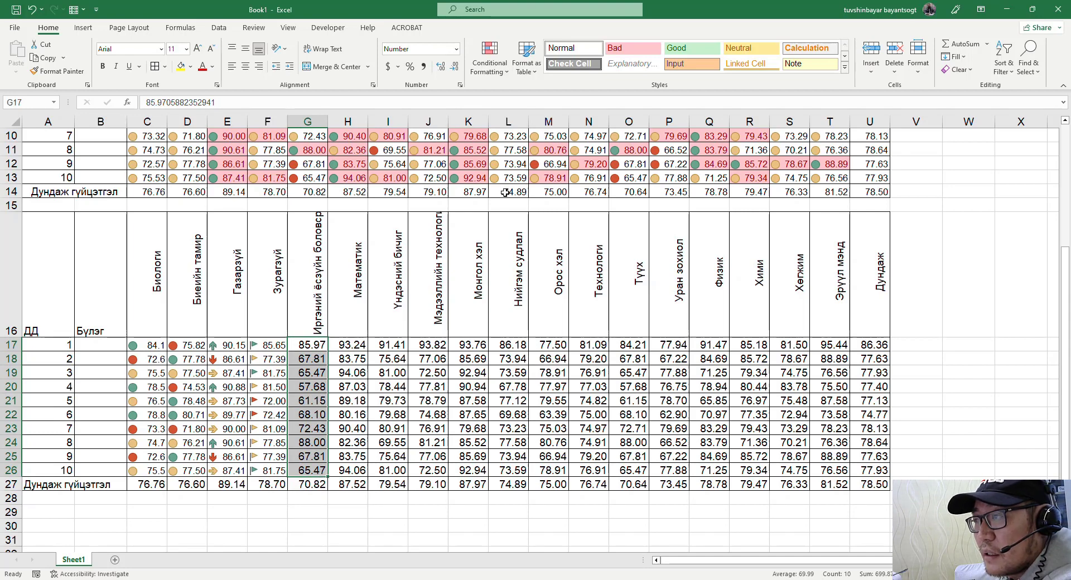
pyautogui.click(490, 62)
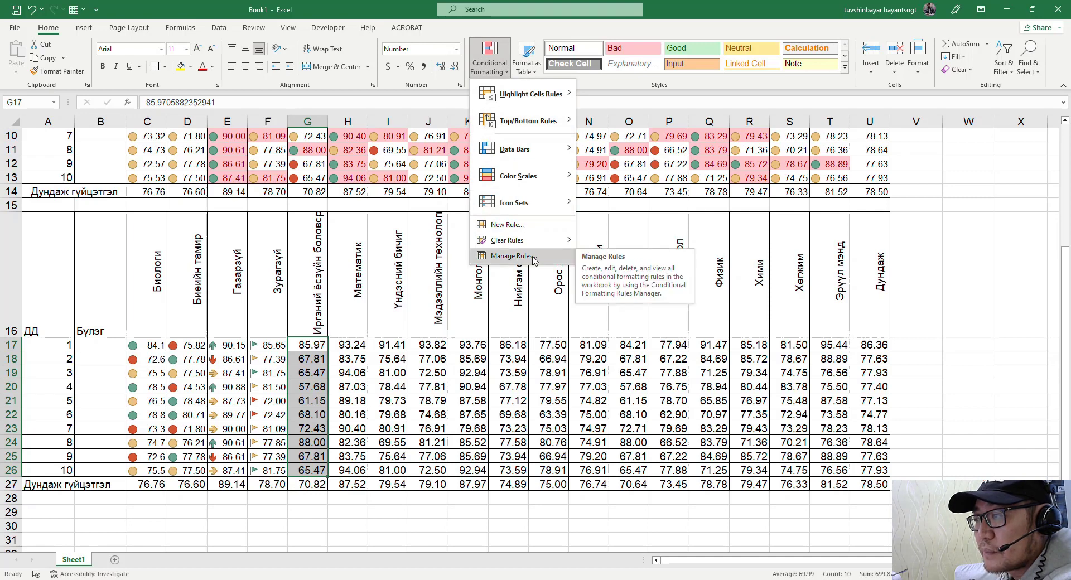
pyautogui.moveTo(535, 203)
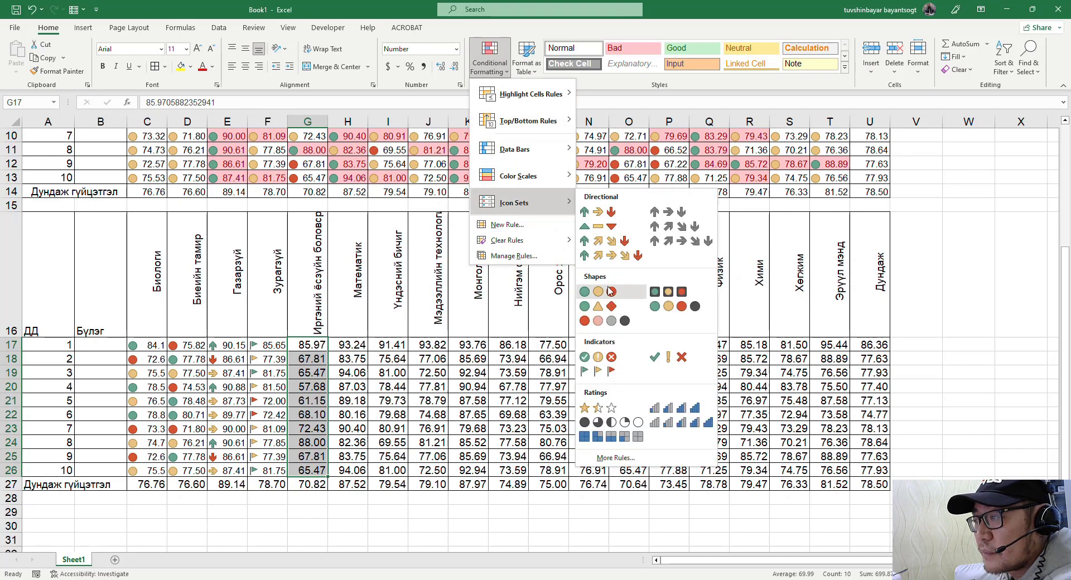
pyautogui.click(611, 290)
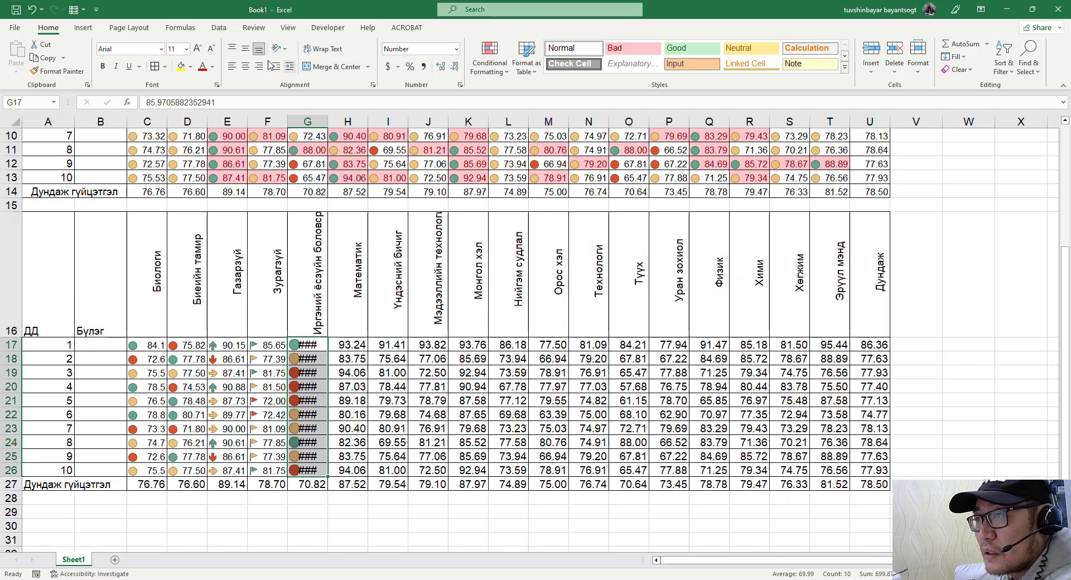
pyautogui.click(211, 49)
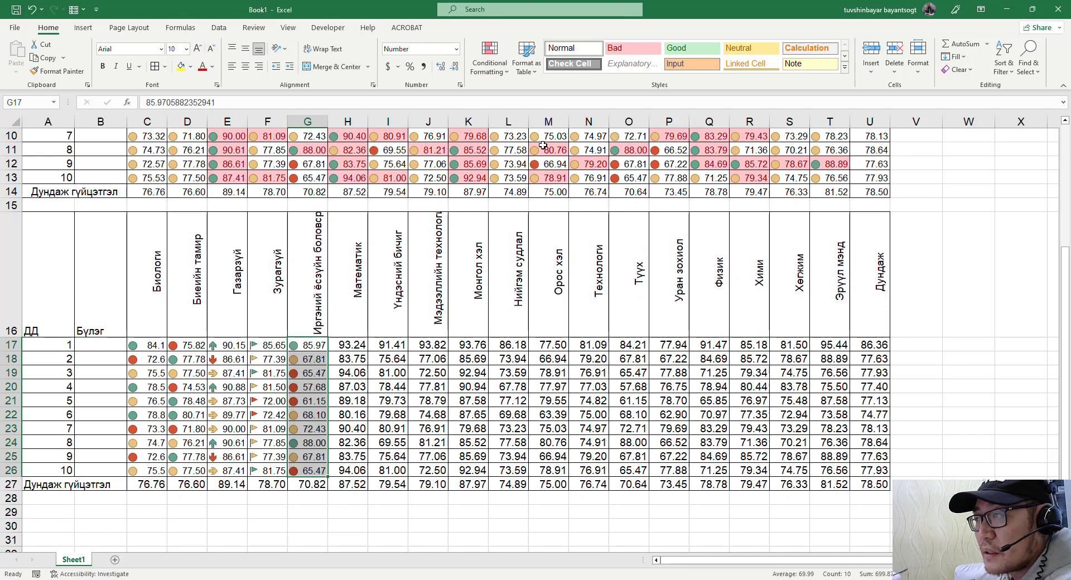
# Edit the G17:G26 icon set rule so both thresholds use type Number, with the green icon starting at 70.82
pyautogui.click(489, 59)
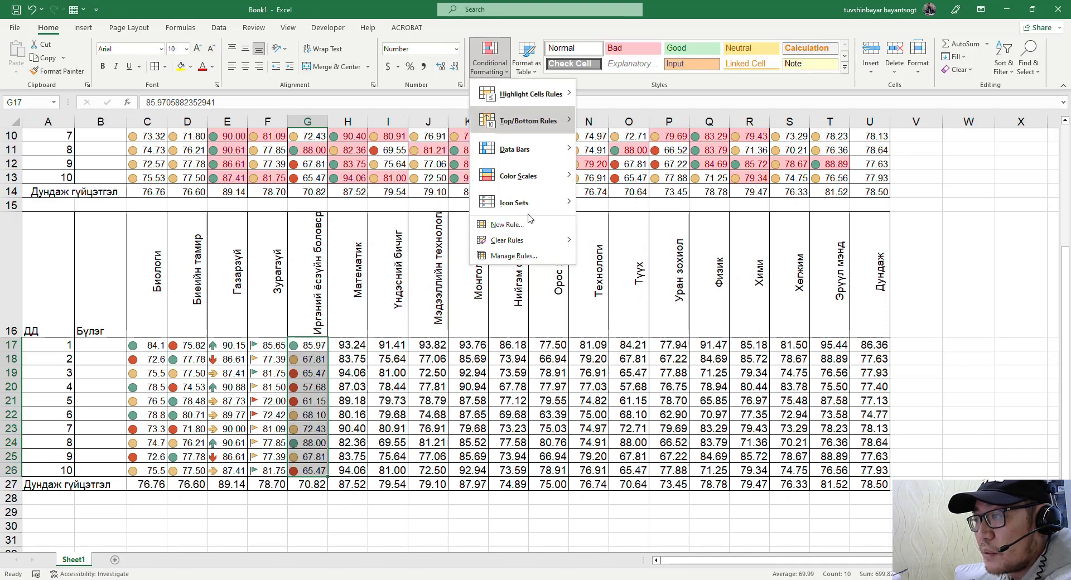
pyautogui.click(537, 256)
pyautogui.click(518, 310)
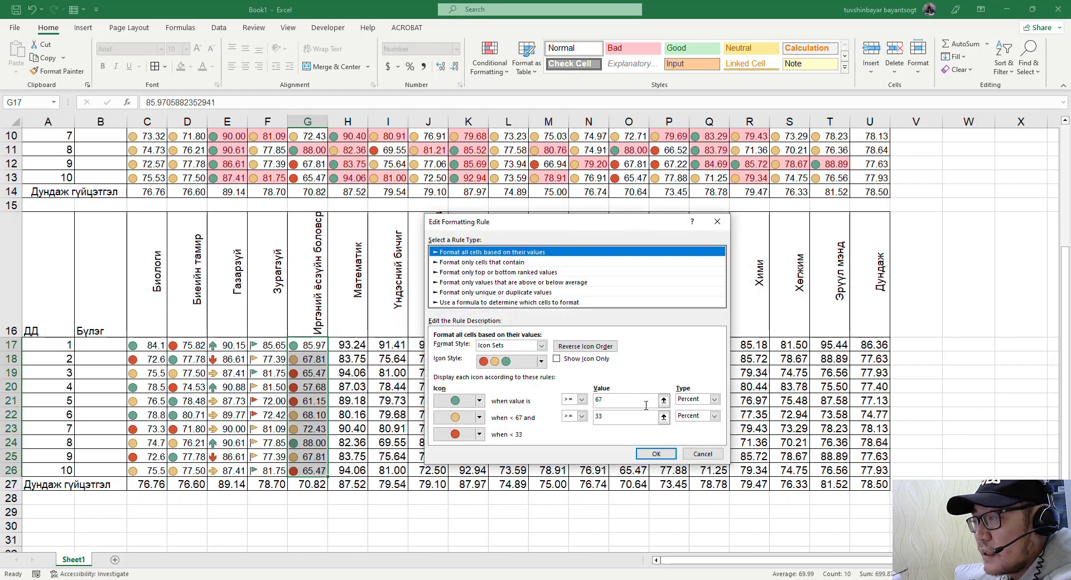
pyautogui.click(714, 398)
pyautogui.click(692, 408)
pyautogui.click(714, 415)
pyautogui.click(697, 416)
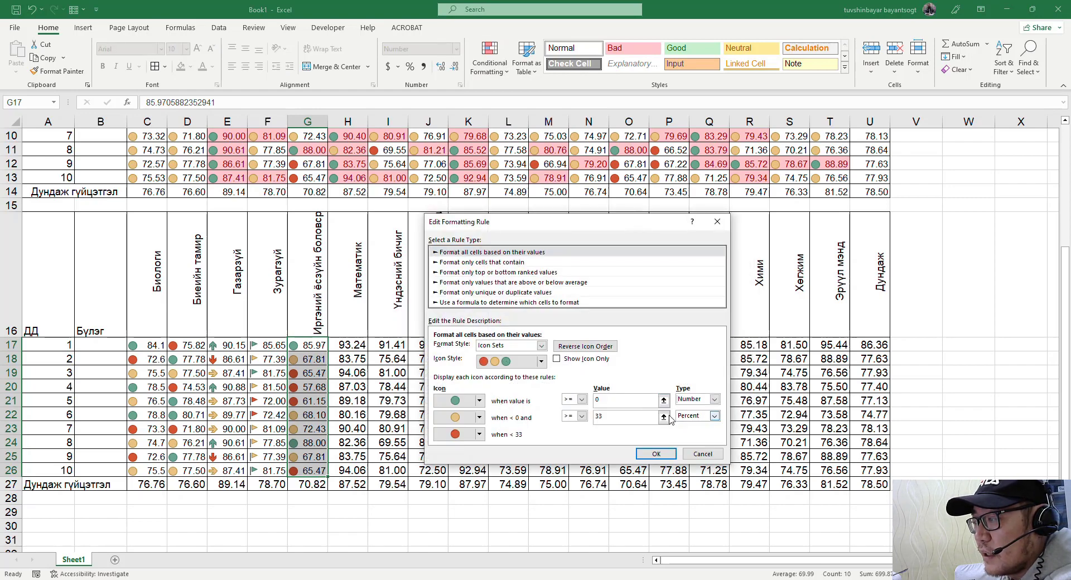
pyautogui.press('Up')
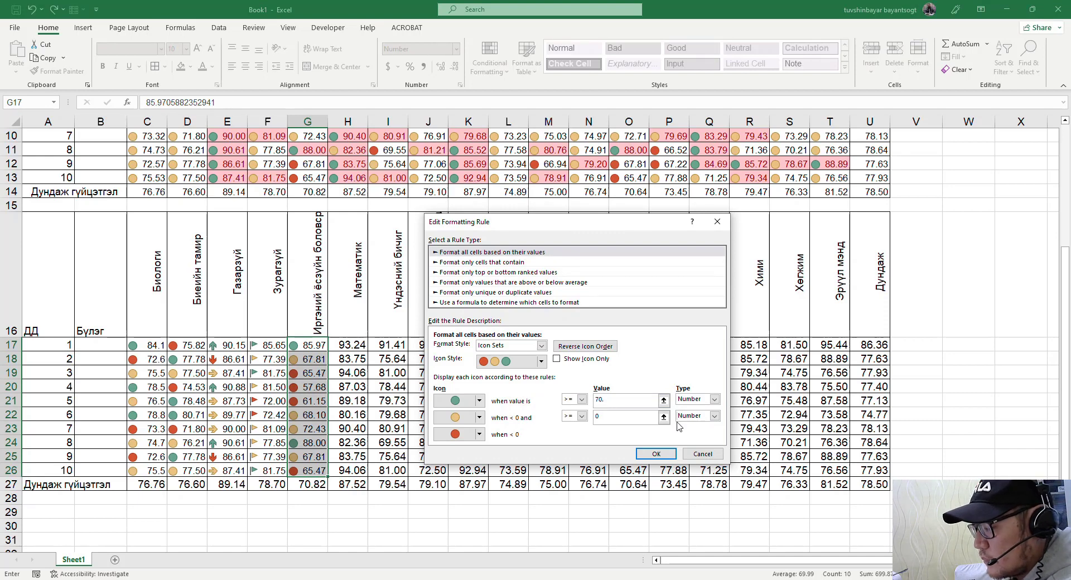
pyautogui.click(626, 420)
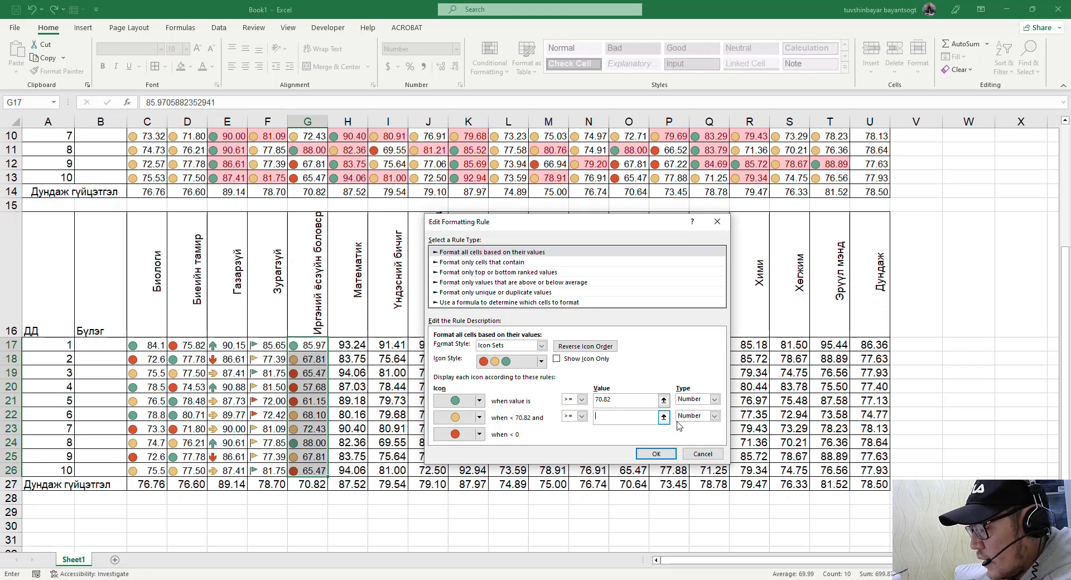
pyautogui.click(656, 454)
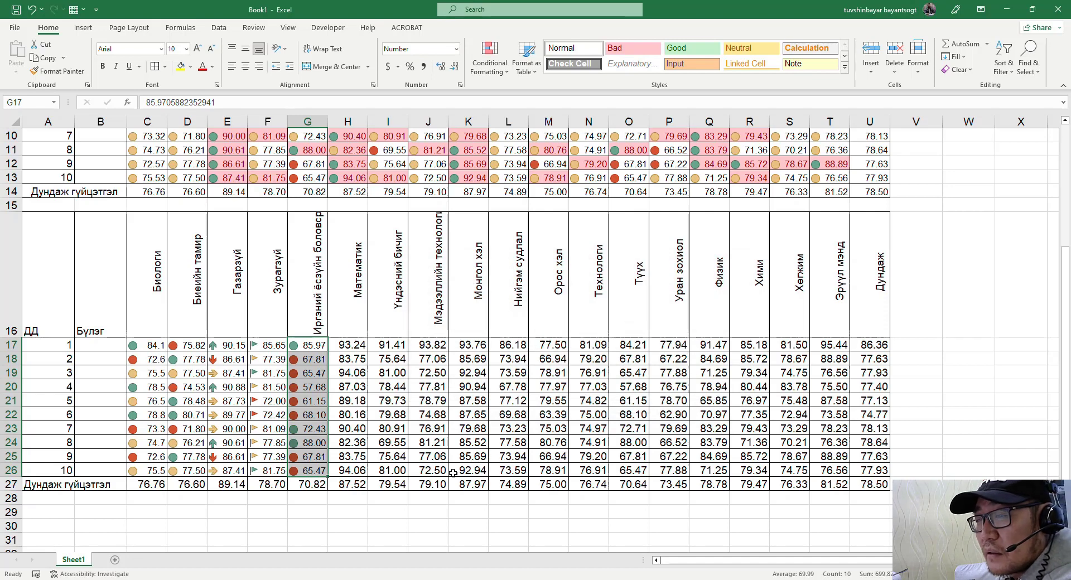
# Select the Математик scores in H17:H26
pyautogui.moveTo(346, 483)
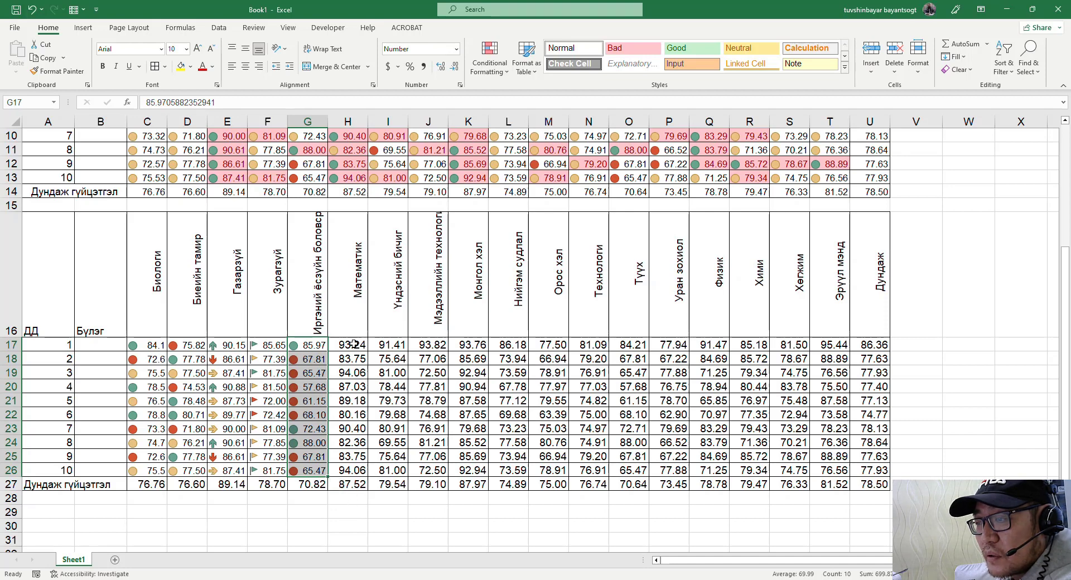
pyautogui.moveTo(354, 344); pyautogui.dragTo(356, 465)
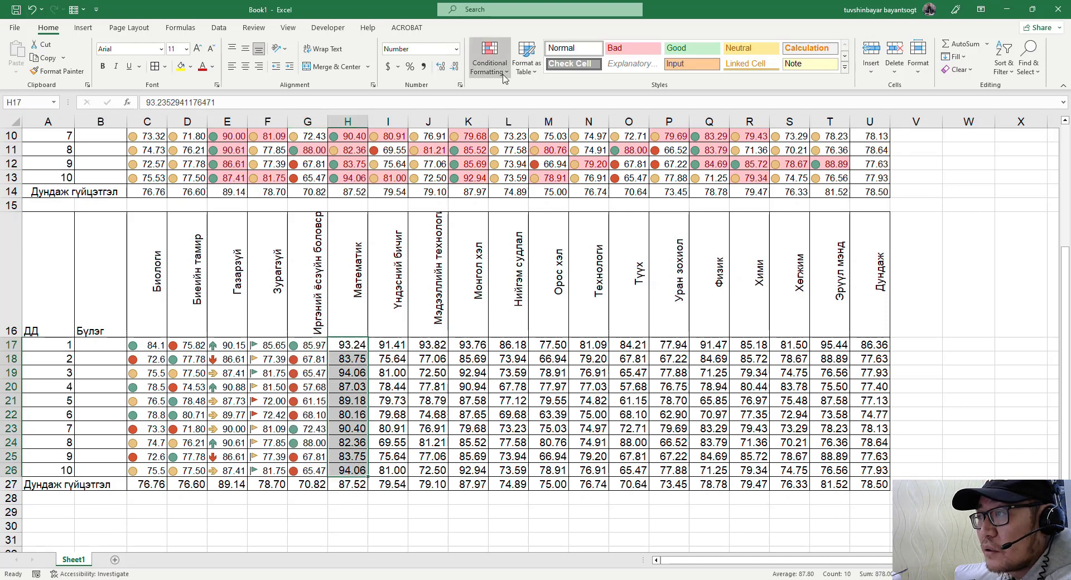
pyautogui.click(490, 58)
pyautogui.click(532, 262)
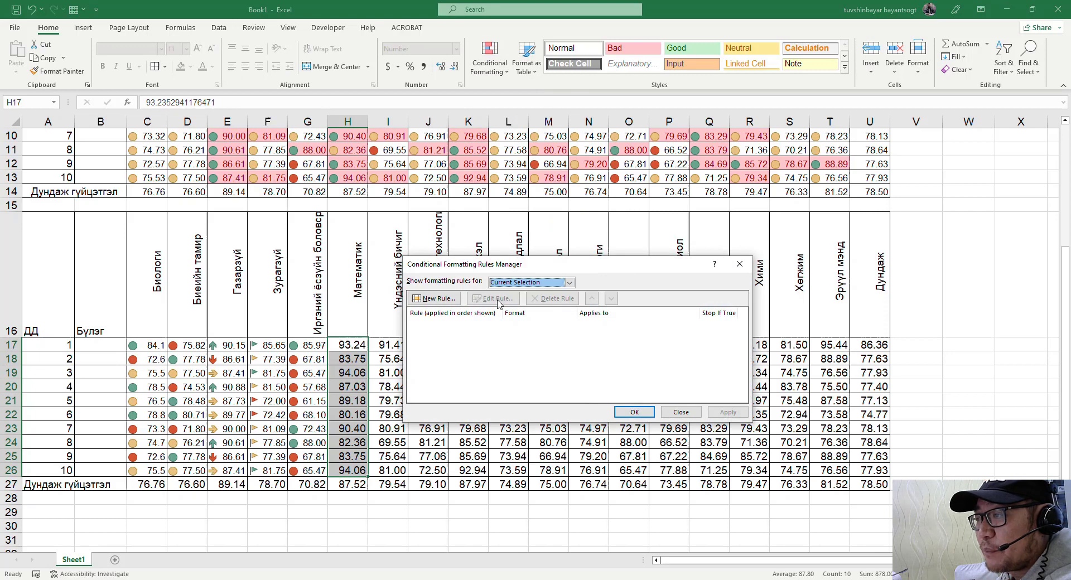
pyautogui.click(739, 264)
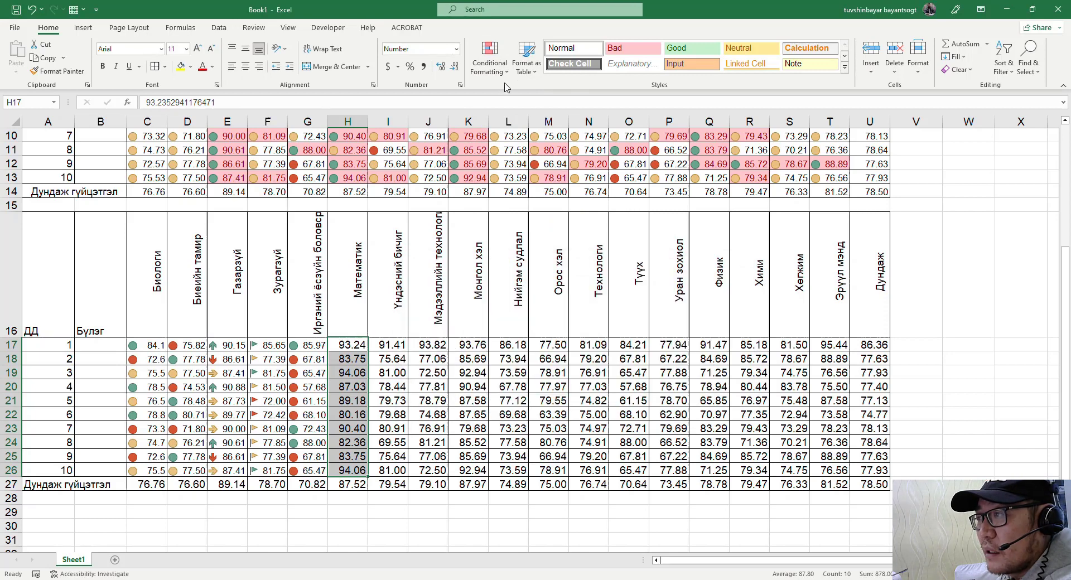
# Apply the 3 Traffic Lights (Unrimmed) icon set to the Математик scores and reduce their font size by one step
pyautogui.click(490, 59)
pyautogui.moveTo(513, 202)
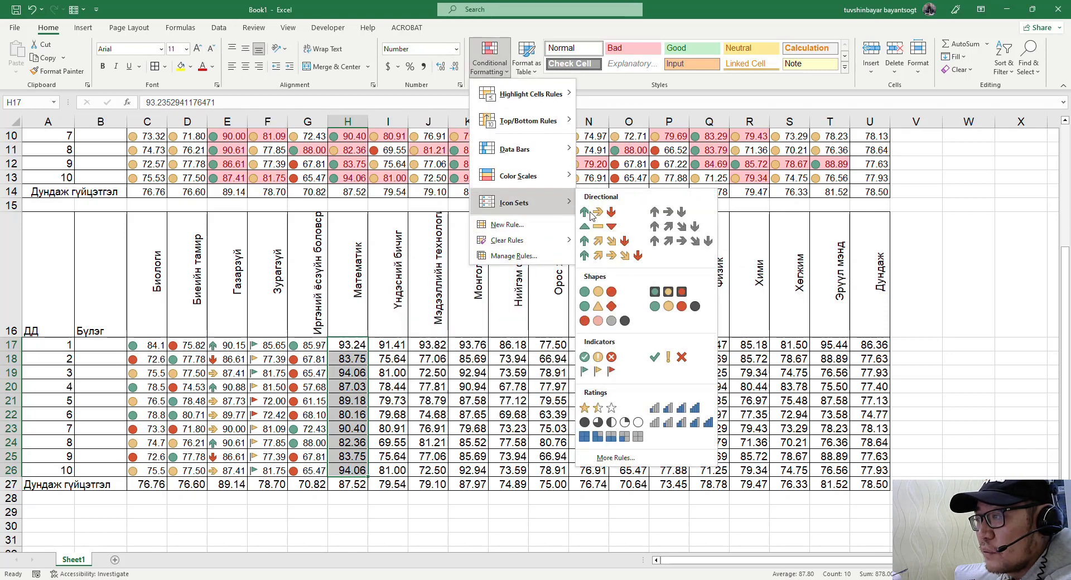
pyautogui.click(596, 287)
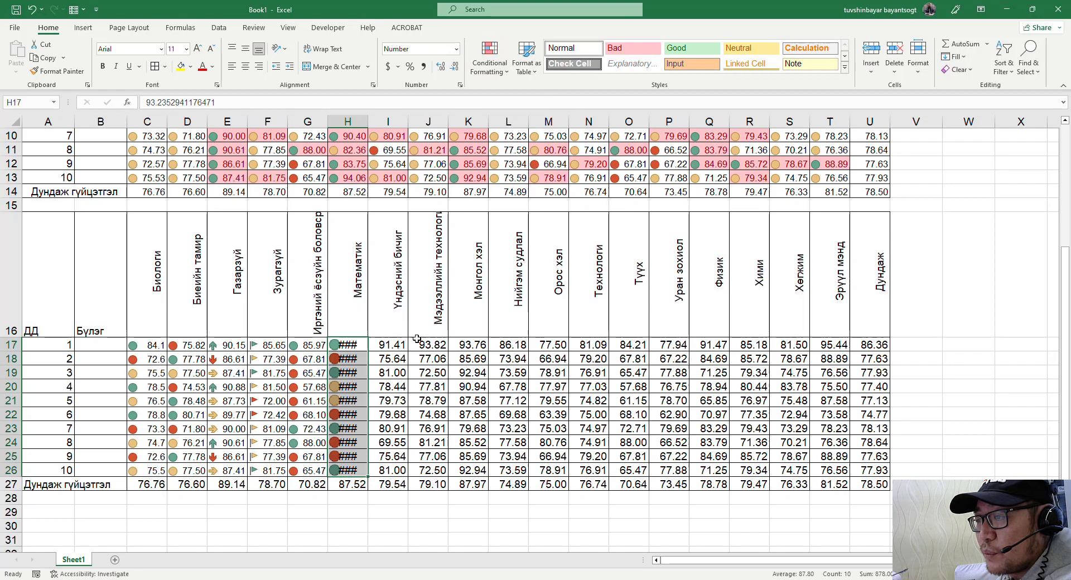
pyautogui.click(210, 49)
# Try to switch the H17:H26 icon set rule's green threshold to type Formula
pyautogui.click(490, 58)
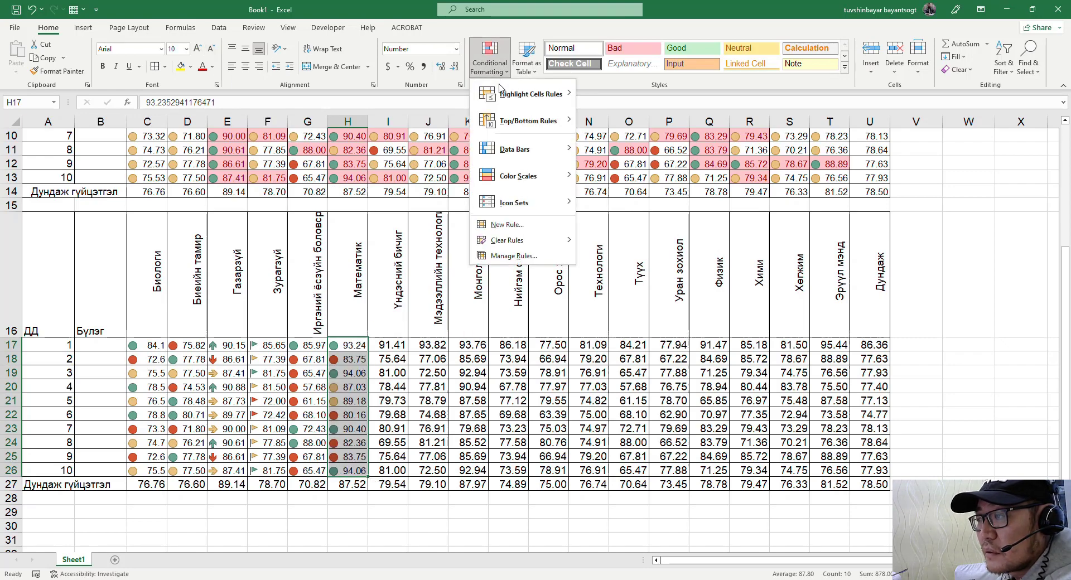
pyautogui.click(502, 258)
pyautogui.click(493, 297)
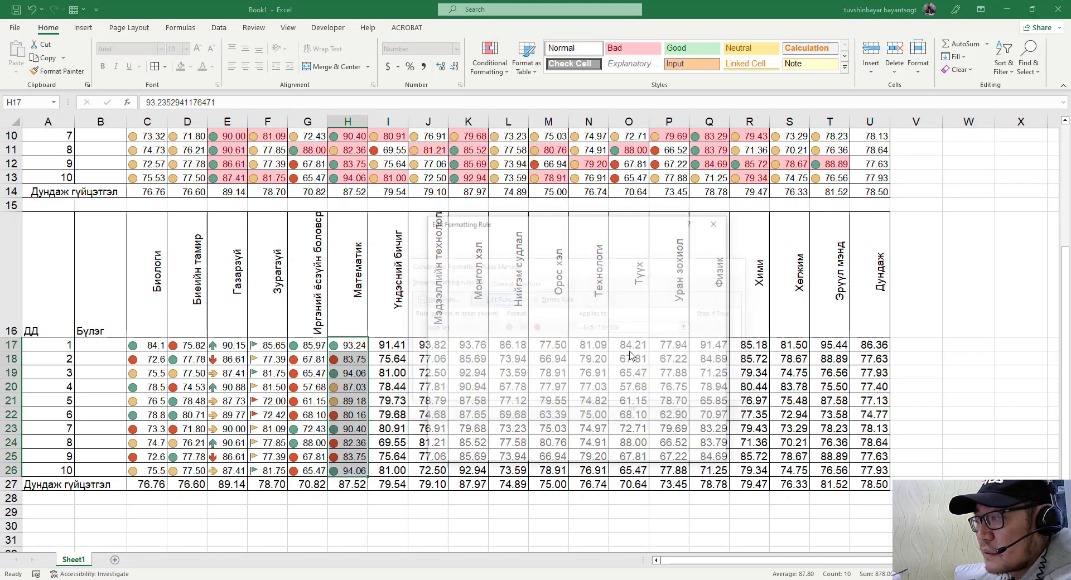
pyautogui.click(714, 399)
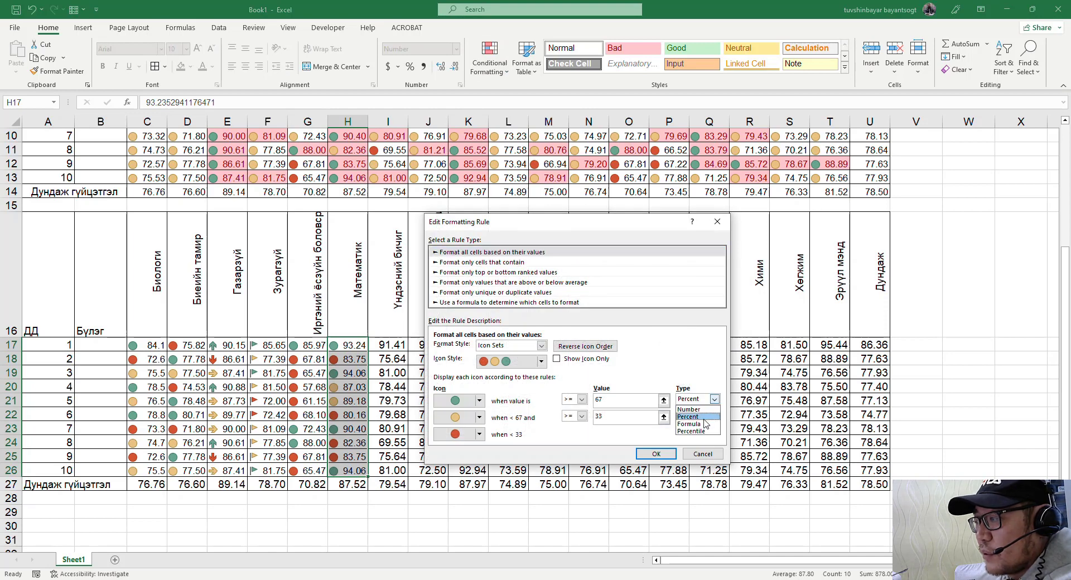
pyautogui.click(691, 424)
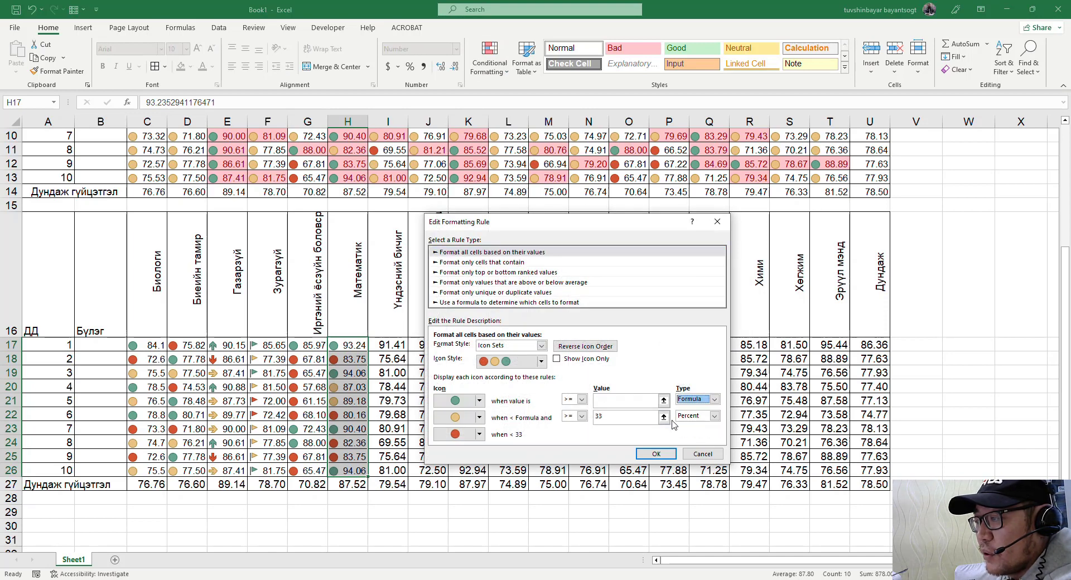
pyautogui.click(714, 416)
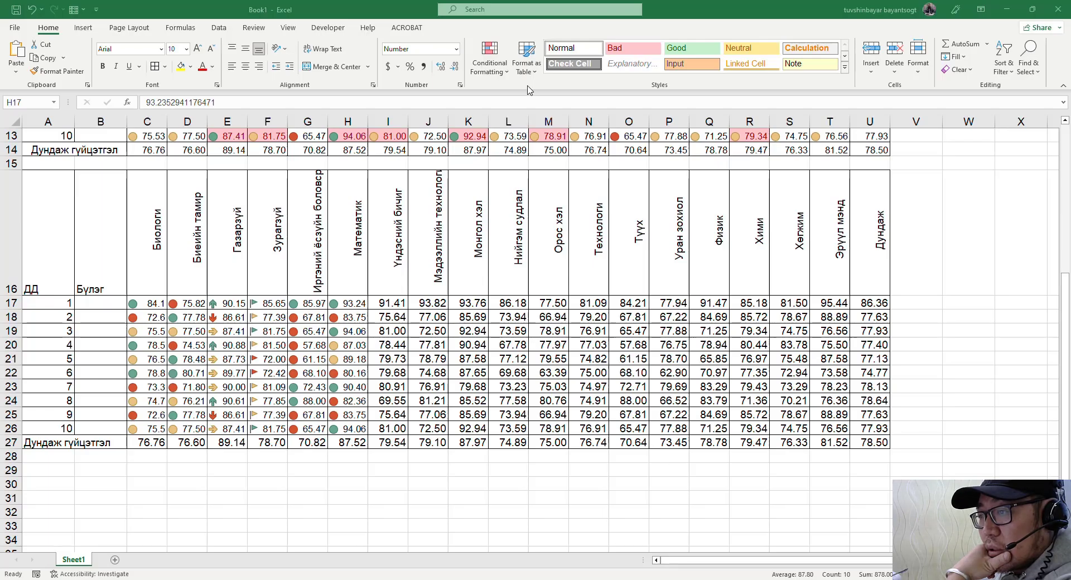
# Reduce the font size of the remaining scores in I17:U26 to 10
pyautogui.moveTo(394, 304); pyautogui.dragTo(874, 428)
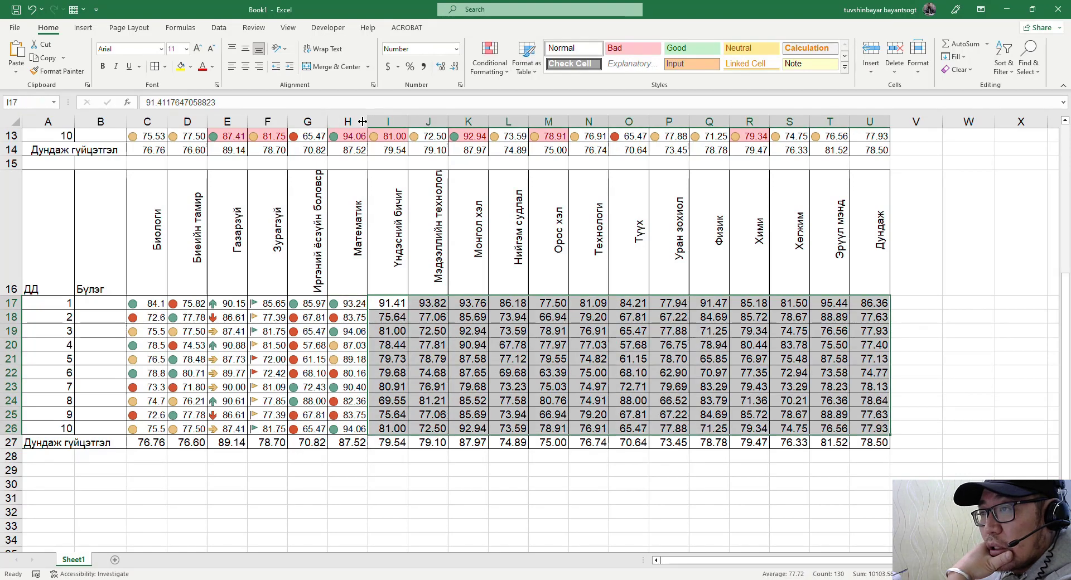
pyautogui.click(83, 27)
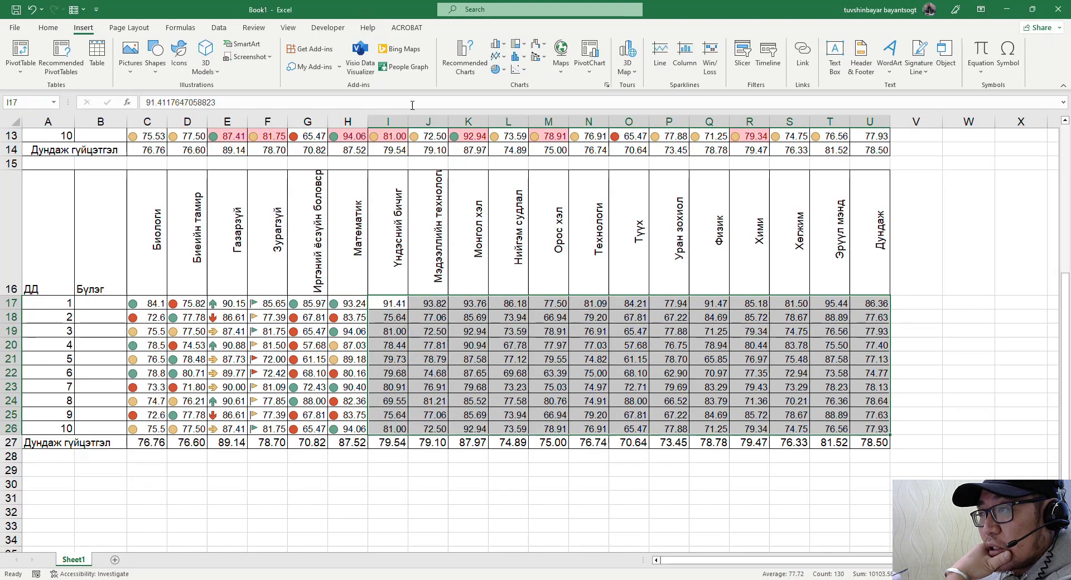
pyautogui.click(48, 28)
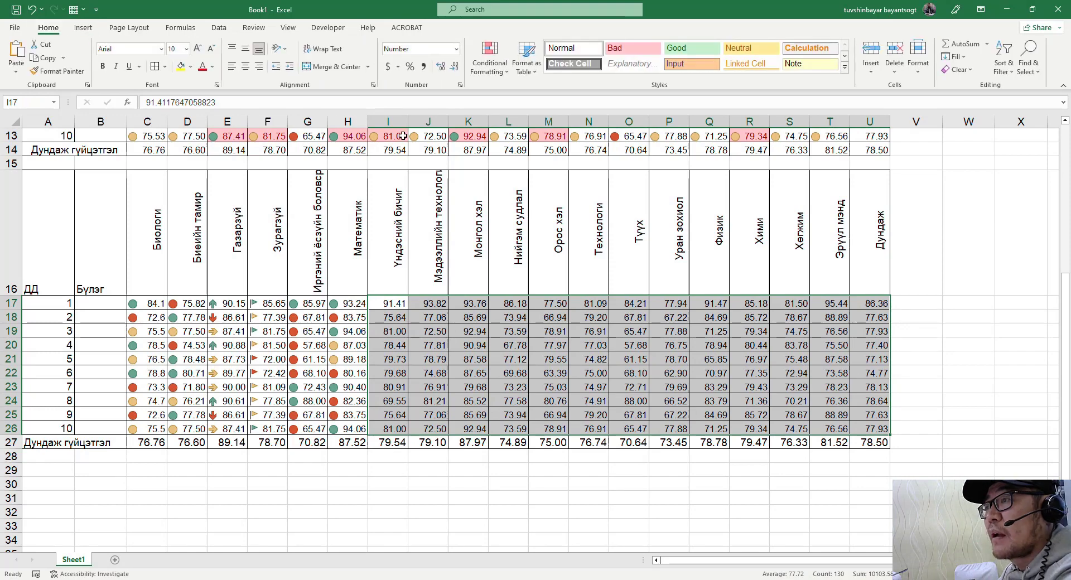
# Add an Above Average conditional formatting rule with Green Fill with Dark Green Text to the scores in I17:U26
pyautogui.click(527, 59)
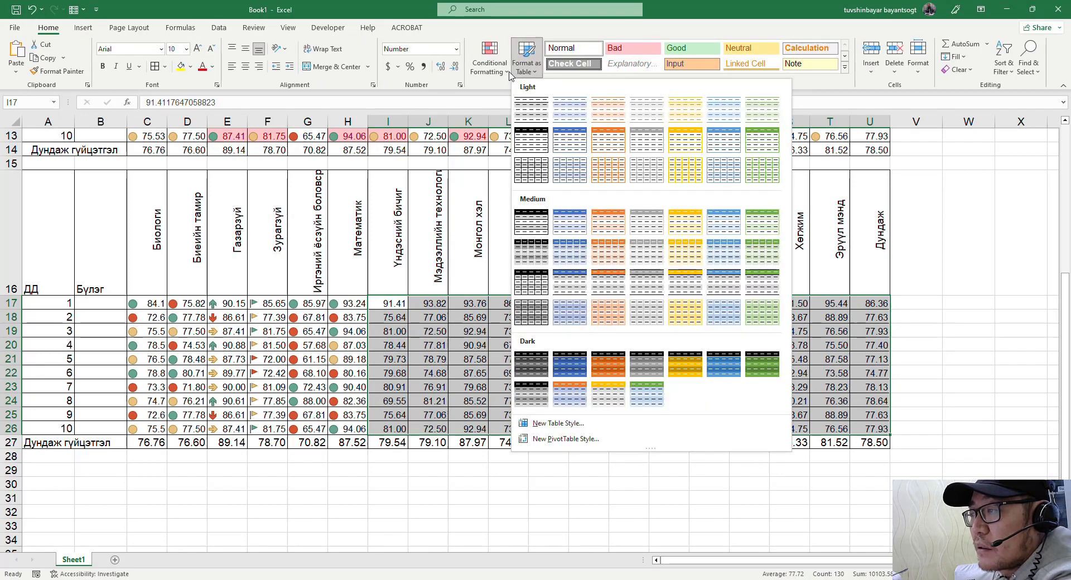
pyautogui.click(490, 58)
pyautogui.click(490, 59)
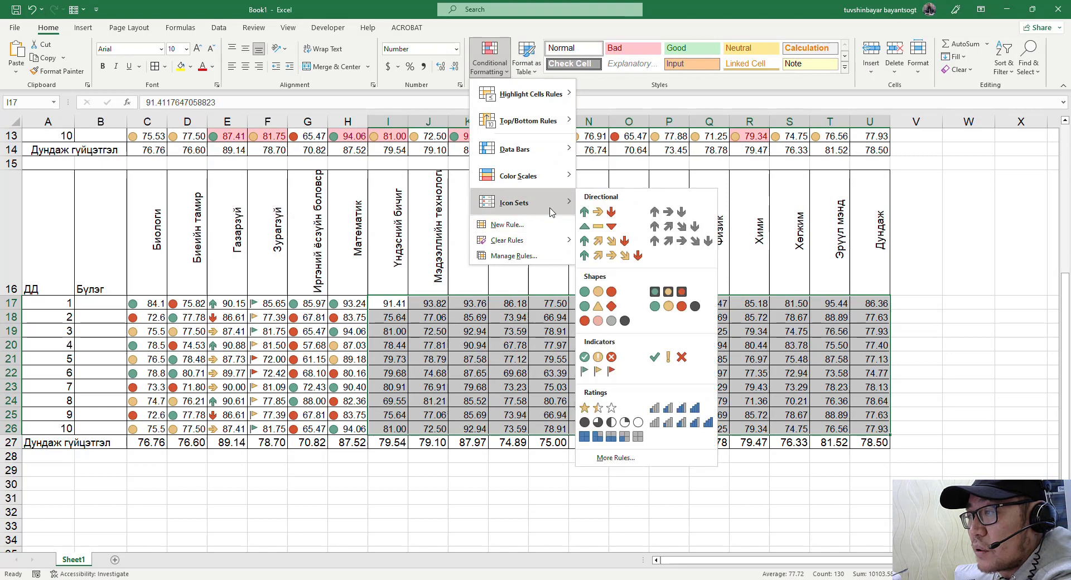
pyautogui.moveTo(556, 100)
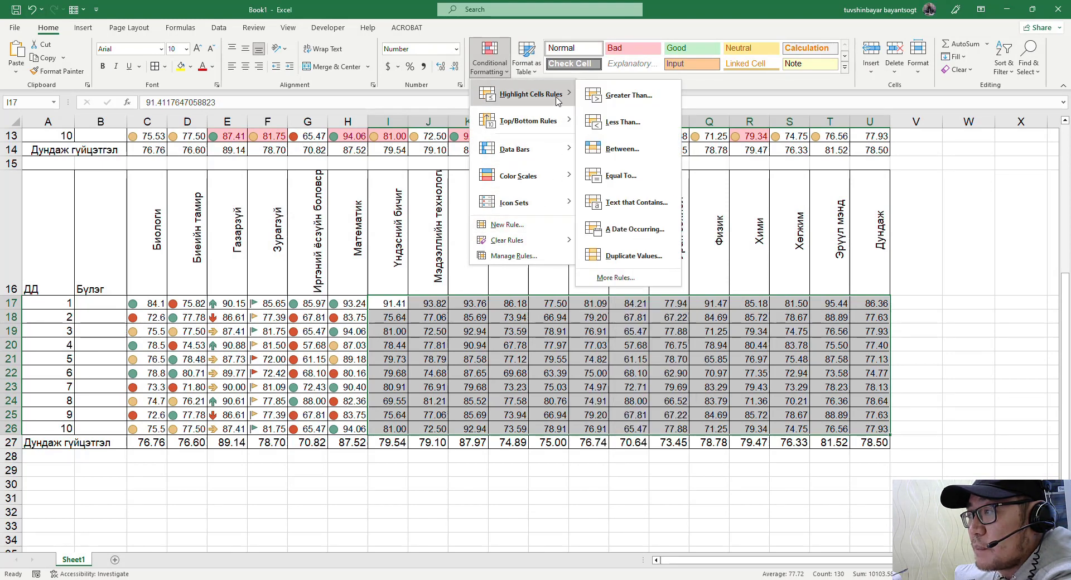
pyautogui.moveTo(551, 126)
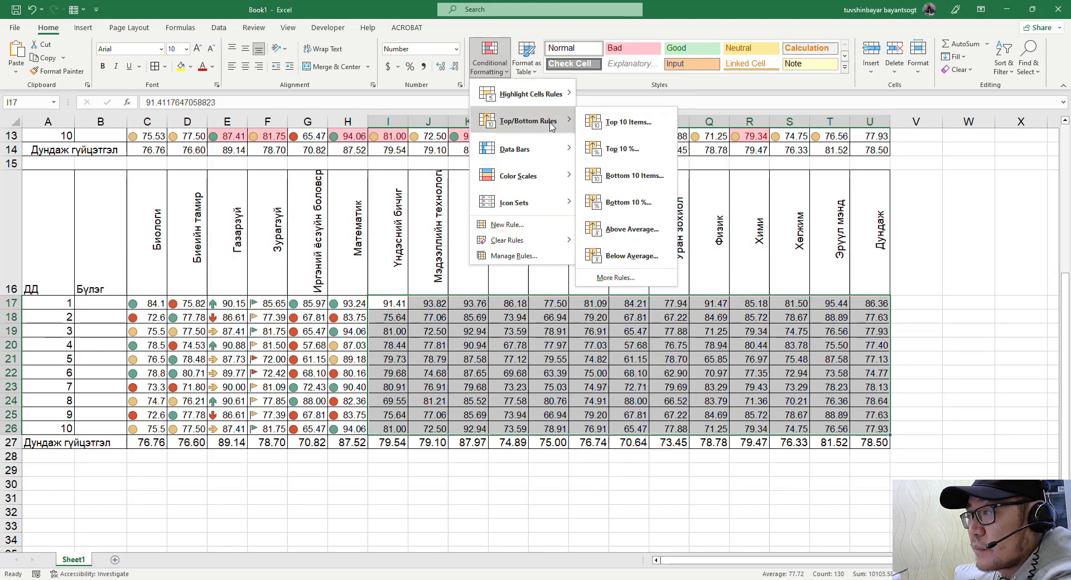
pyautogui.click(649, 241)
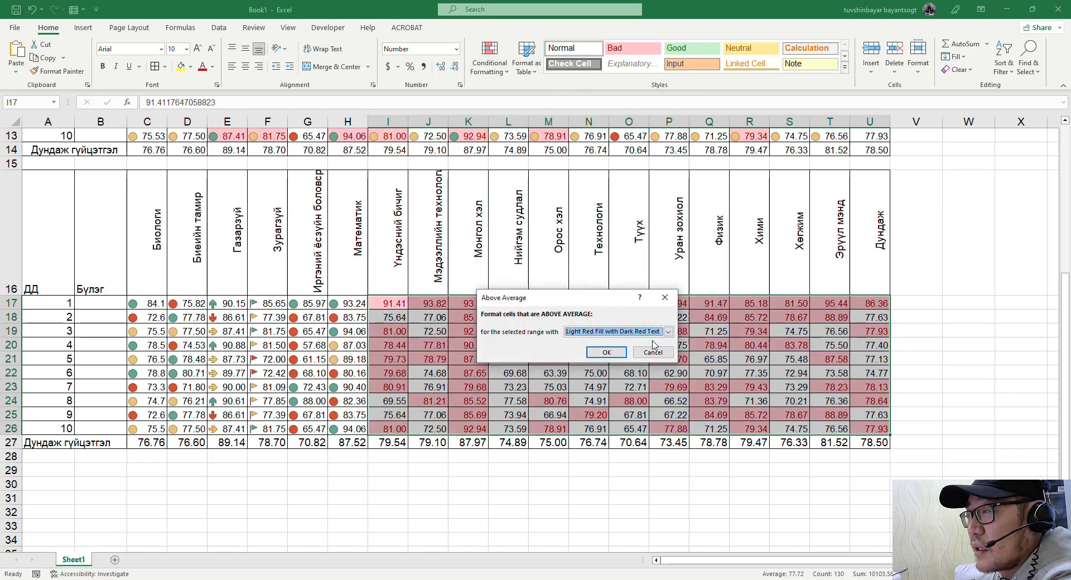
pyautogui.click(668, 332)
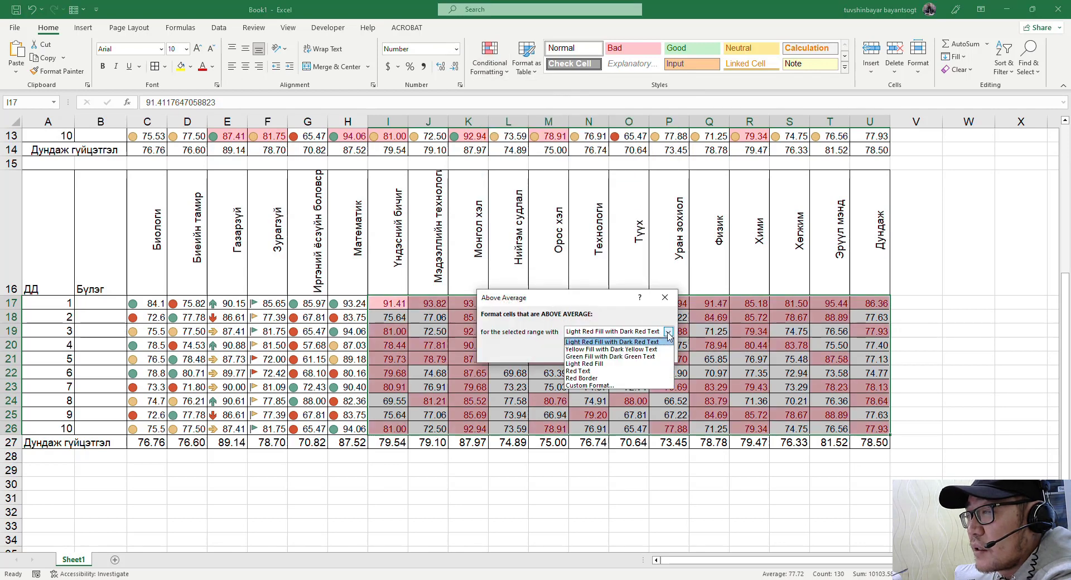
pyautogui.click(611, 357)
pyautogui.moveTo(586, 306); pyautogui.dragTo(569, 352)
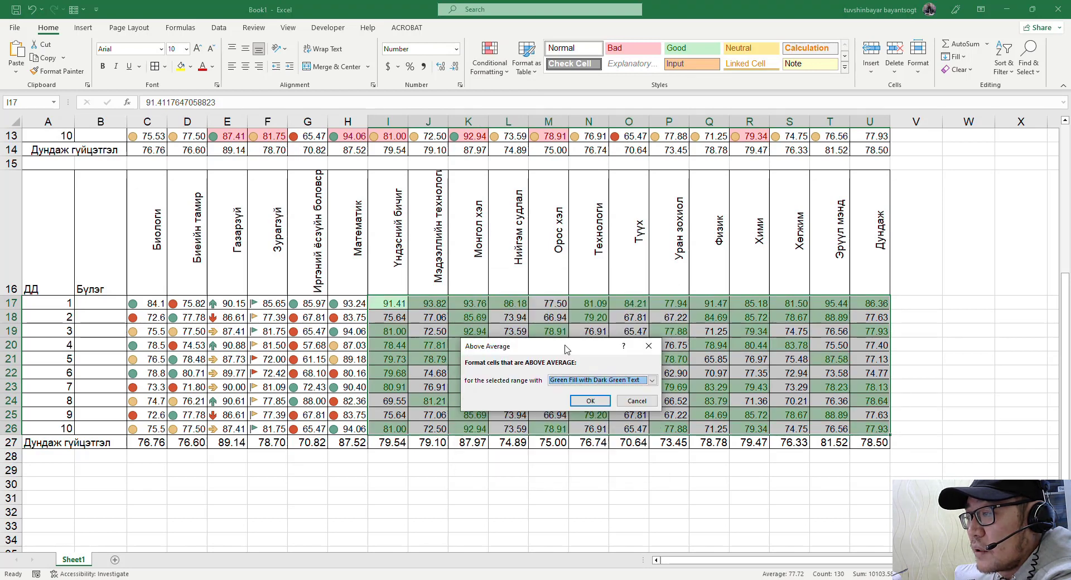
pyautogui.click(590, 399)
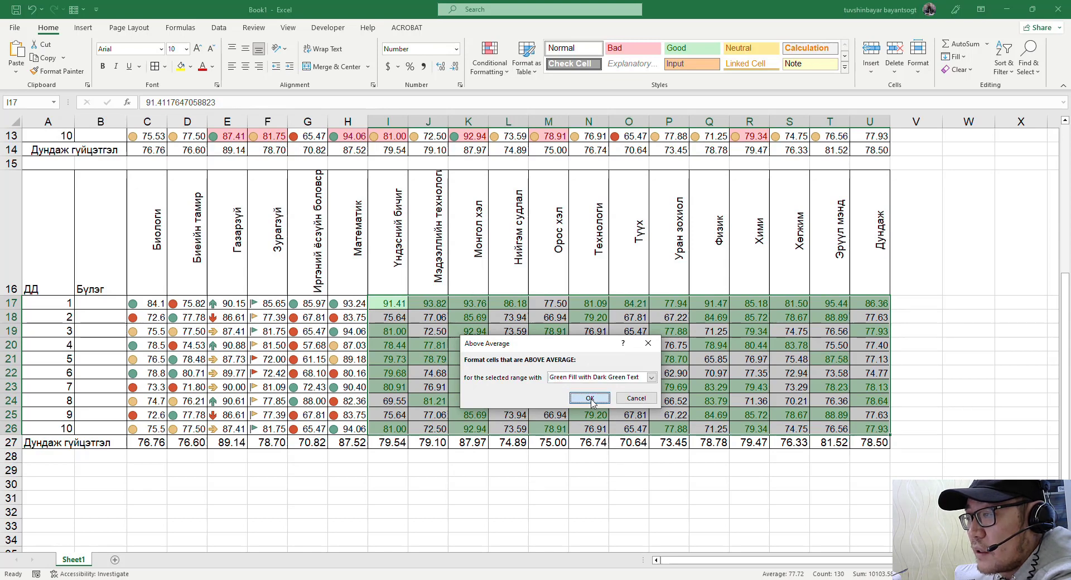
pyautogui.click(599, 485)
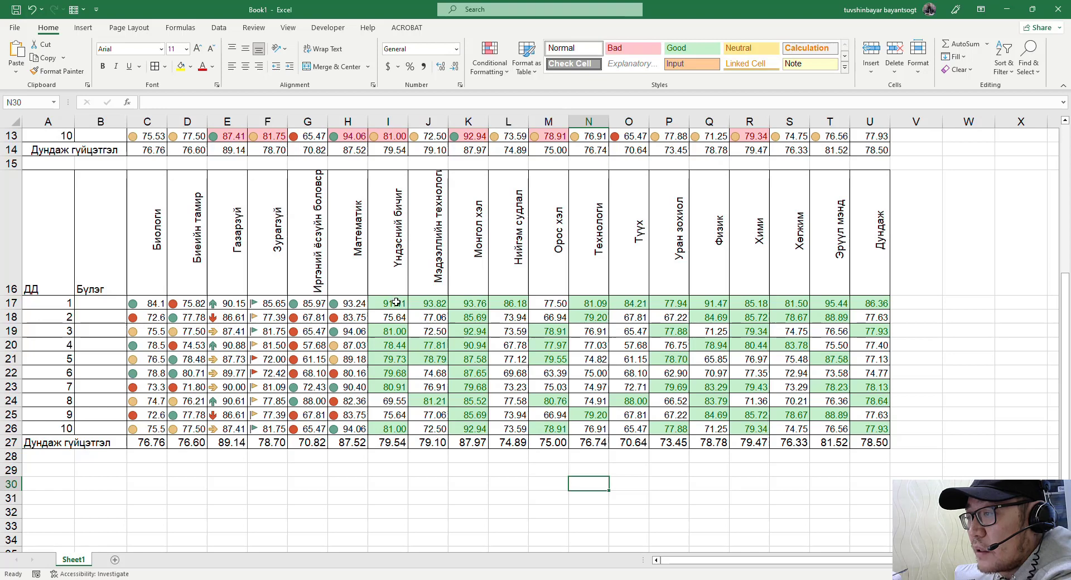
pyautogui.moveTo(396, 302); pyautogui.dragTo(870, 429)
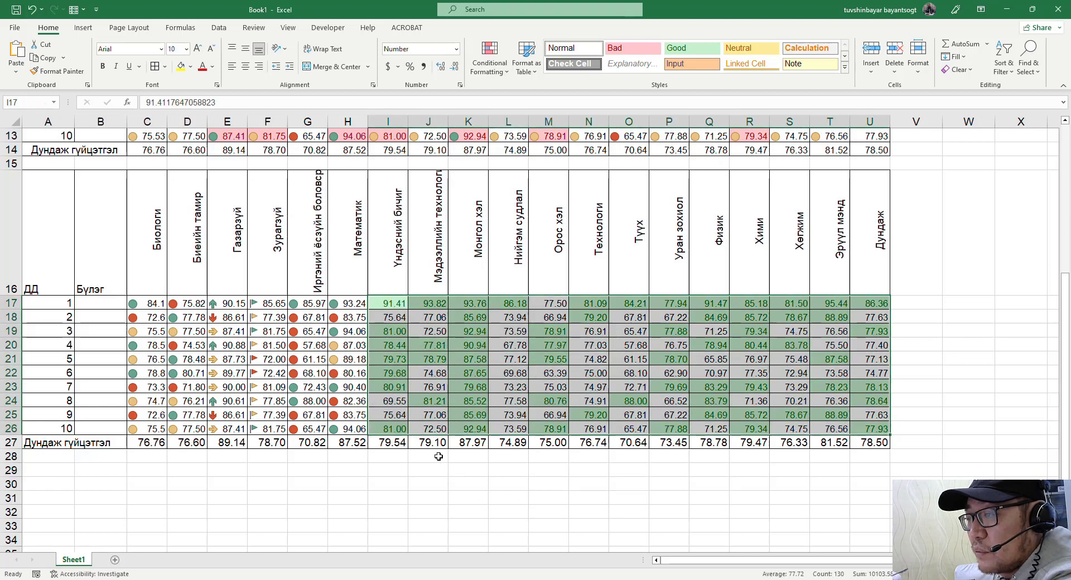
pyautogui.click(418, 490)
pyautogui.click(430, 373)
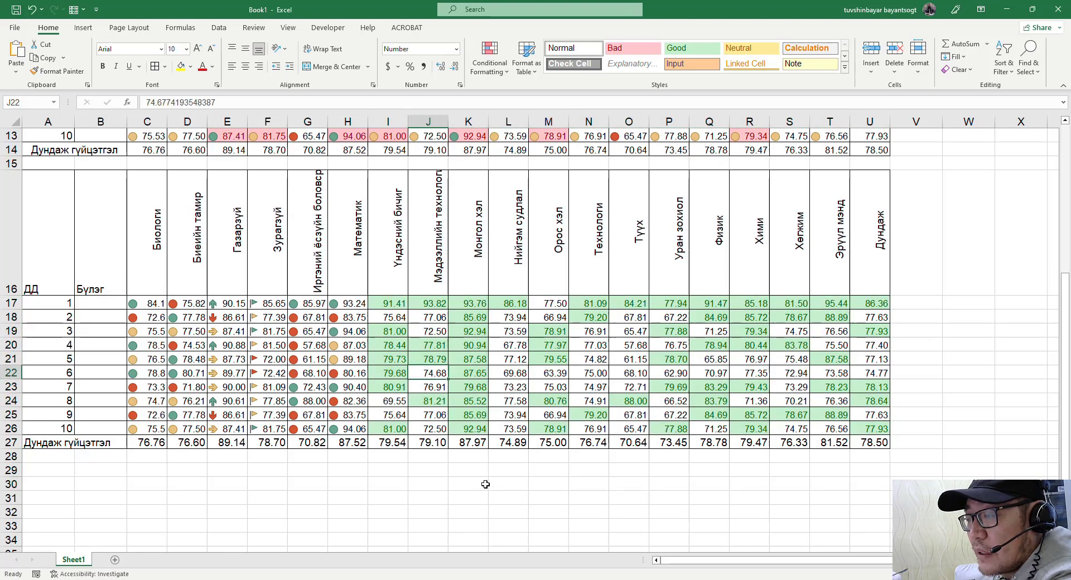
# Reduce the font size of the averages in C27:U27 to 10
pyautogui.moveTo(159, 443); pyautogui.dragTo(873, 443)
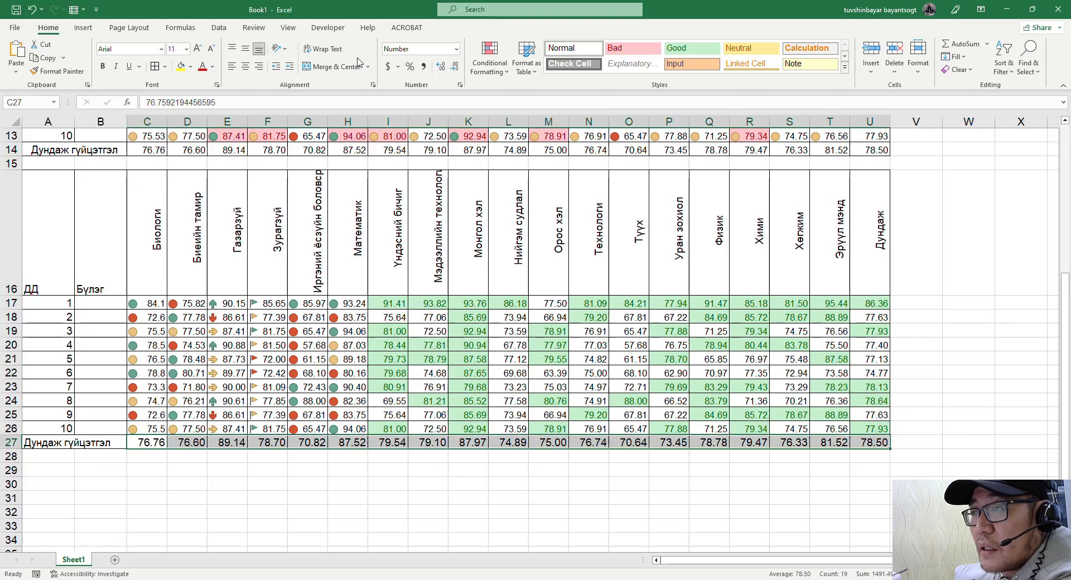
pyautogui.click(211, 48)
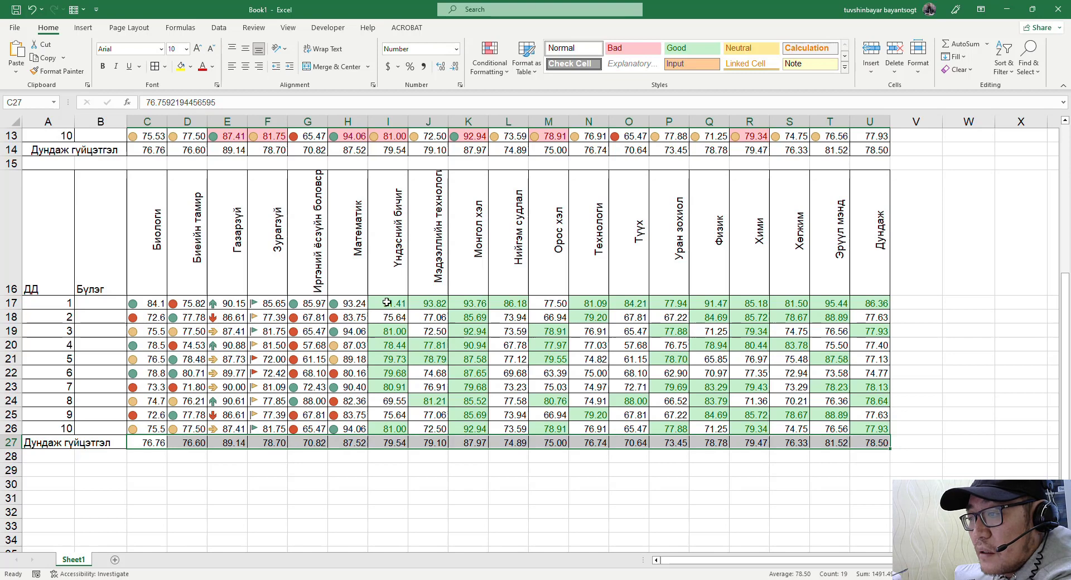
pyautogui.moveTo(387, 303); pyautogui.dragTo(670, 429)
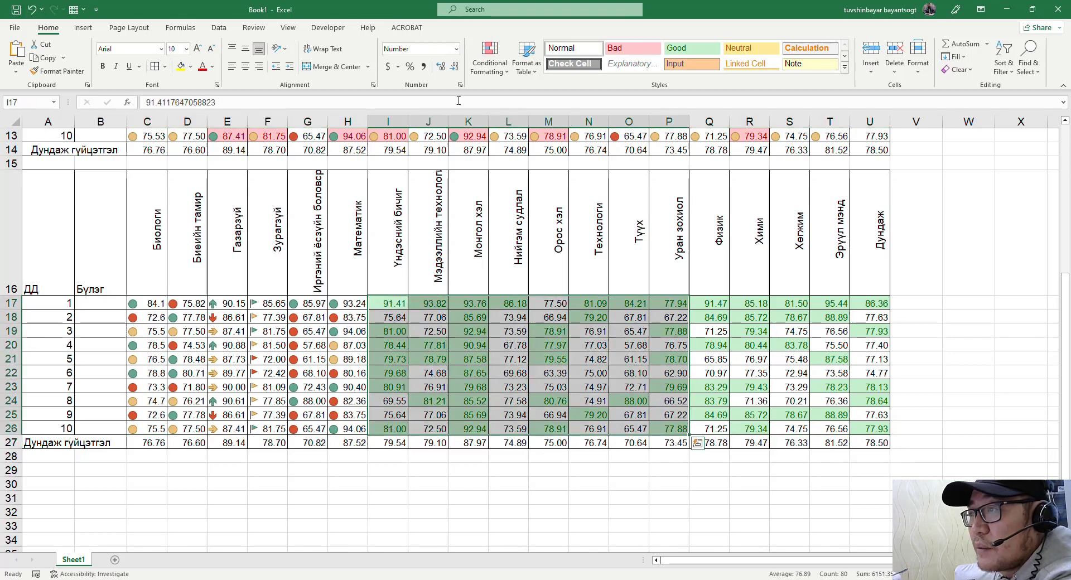
pyautogui.click(471, 72)
pyautogui.moveTo(569, 124)
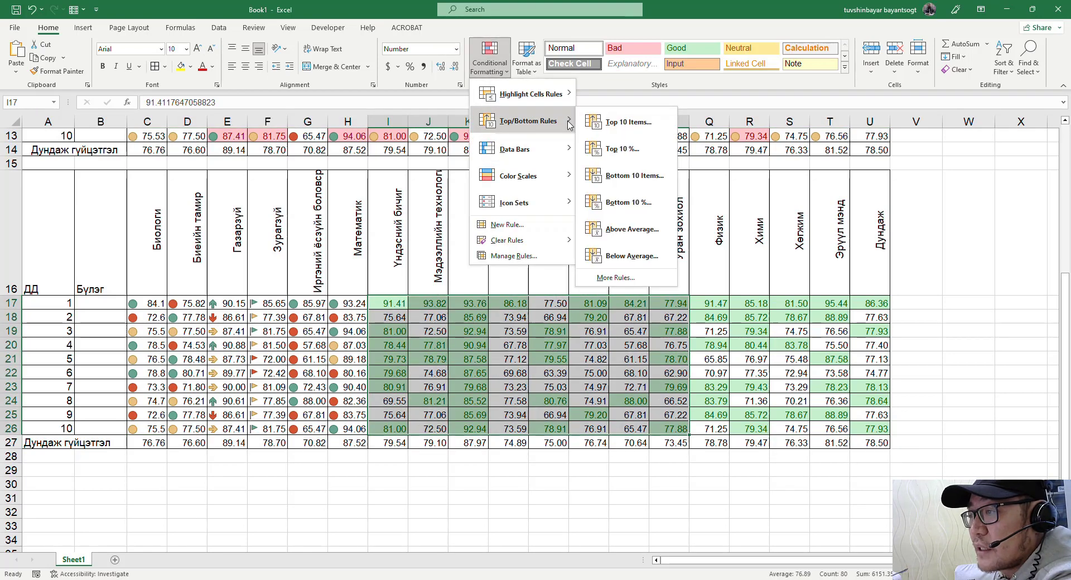
pyautogui.click(393, 306)
# Add a top-ranked items rule for the top 15 scores in I17:U26 with Yellow Fill with Dark Yellow Text
pyautogui.moveTo(393, 306)
pyautogui.mouseDown()
pyautogui.moveTo(609, 331)
pyautogui.moveTo(873, 416)
pyautogui.moveTo(881, 429)
pyautogui.mouseUp()
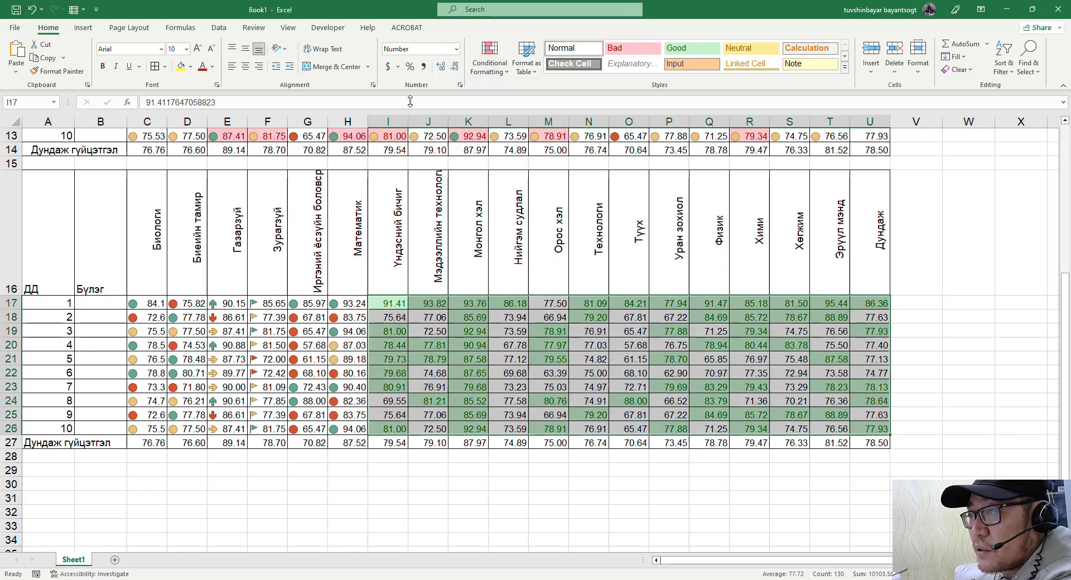
pyautogui.click(489, 63)
pyautogui.moveTo(558, 123)
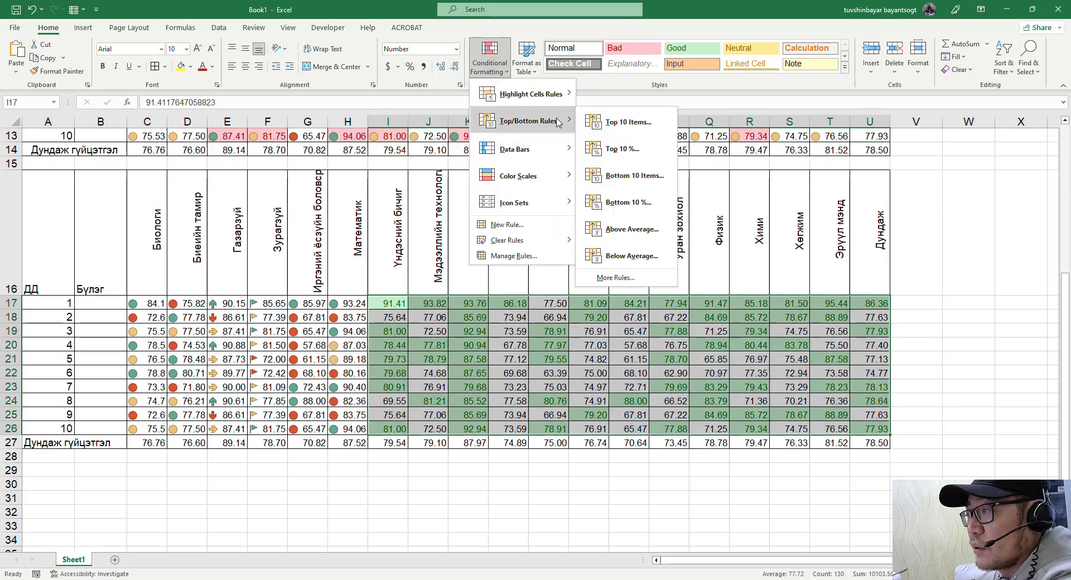
pyautogui.click(627, 122)
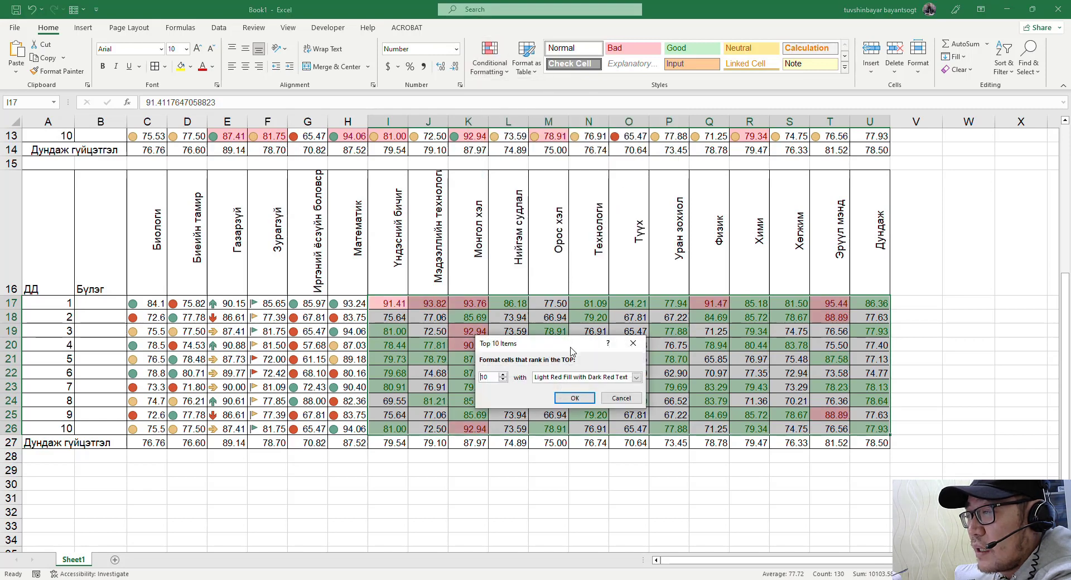
pyautogui.click(636, 377)
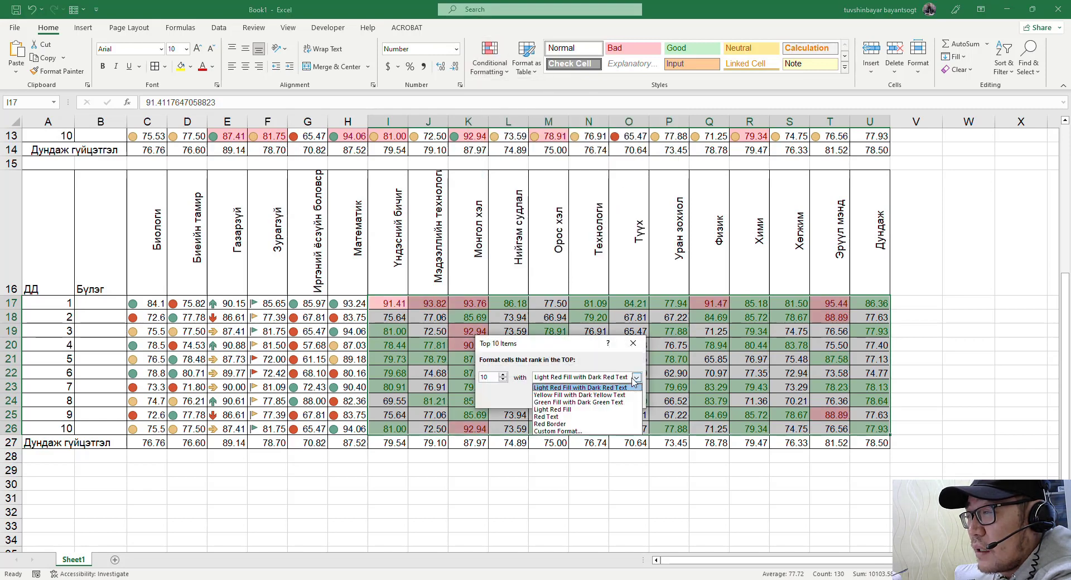
pyautogui.click(580, 395)
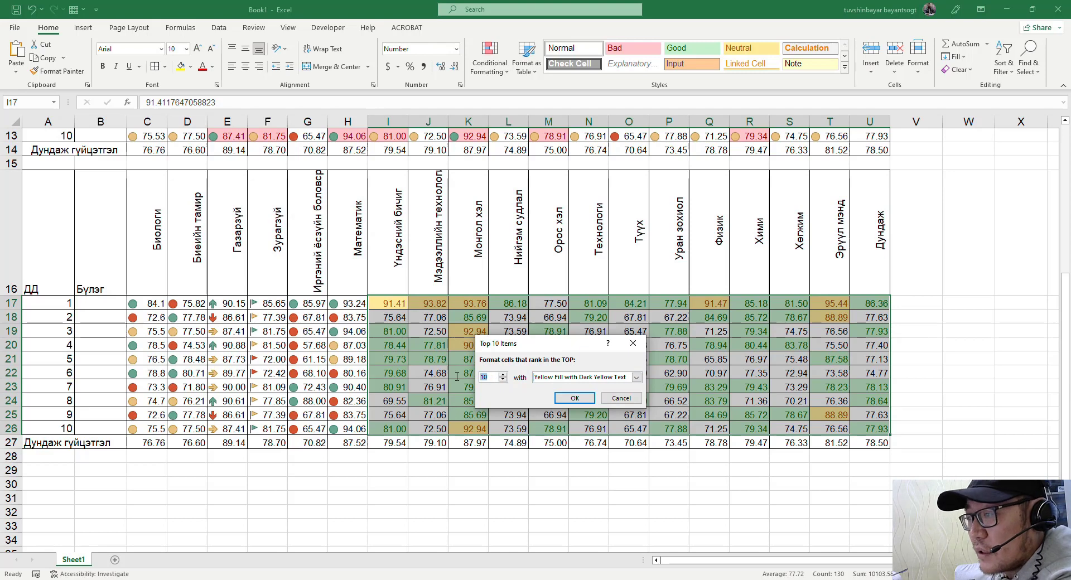
pyautogui.write('5')
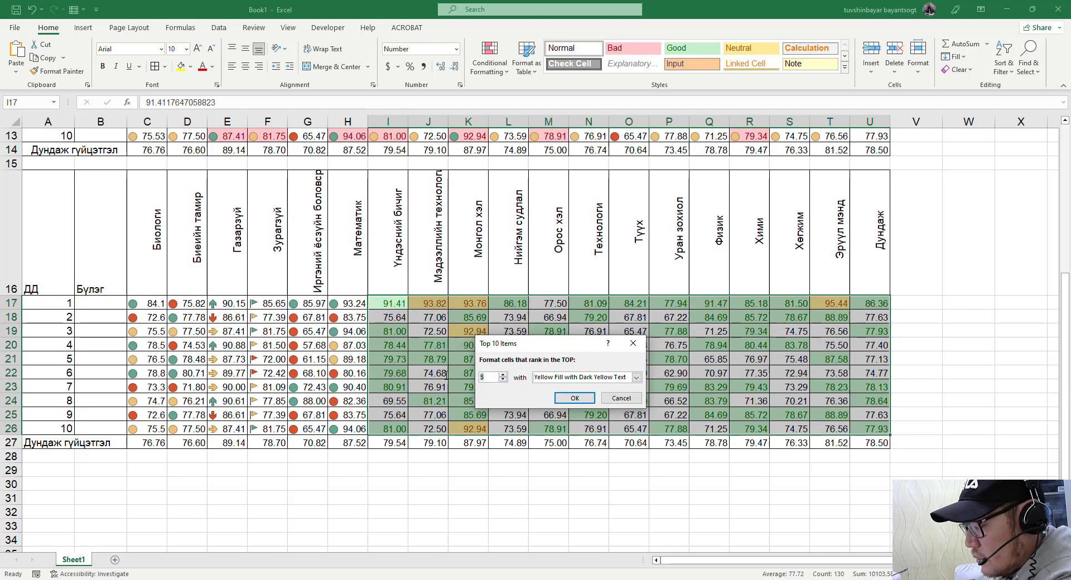
pyautogui.press('BackSpace')
pyautogui.write('1')
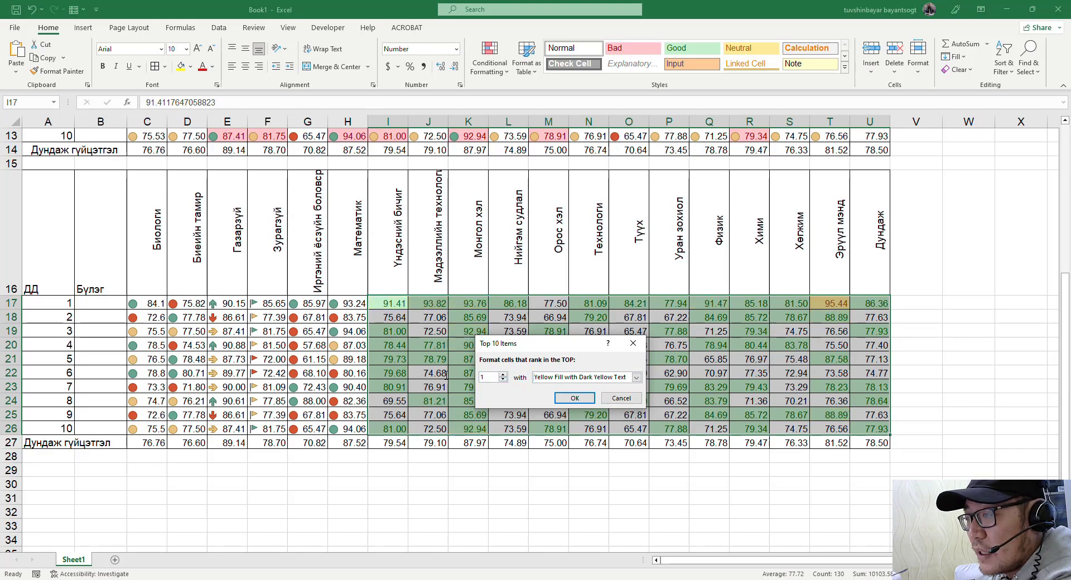
pyautogui.write('5')
pyautogui.click(574, 397)
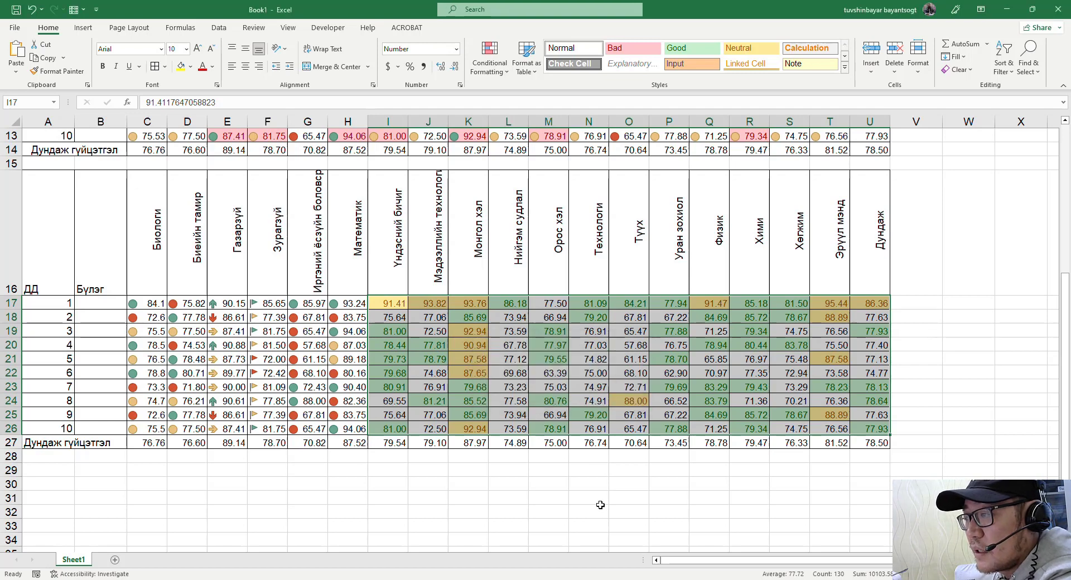
pyautogui.click(601, 508)
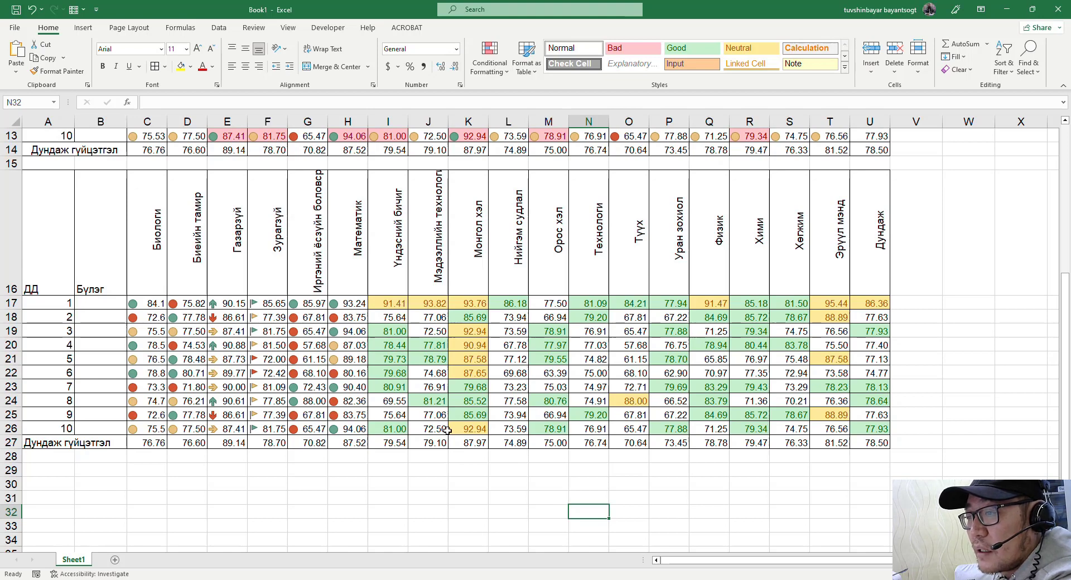
# Apply the four-circle red-to-black icon set to the scores in I17:U26
pyautogui.moveTo(384, 303); pyautogui.dragTo(876, 430)
pyautogui.click(489, 59)
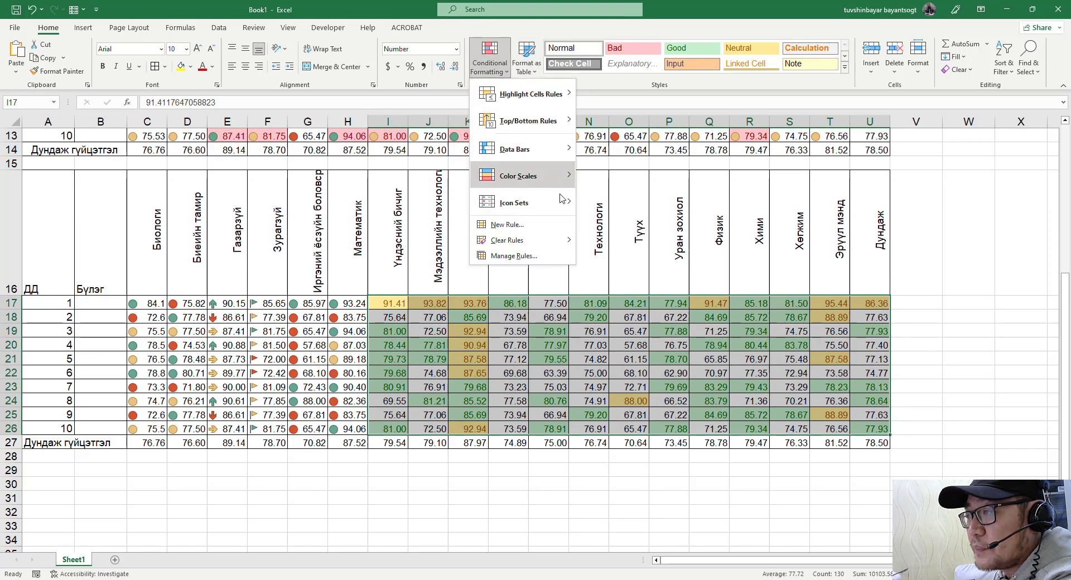
pyautogui.moveTo(550, 202)
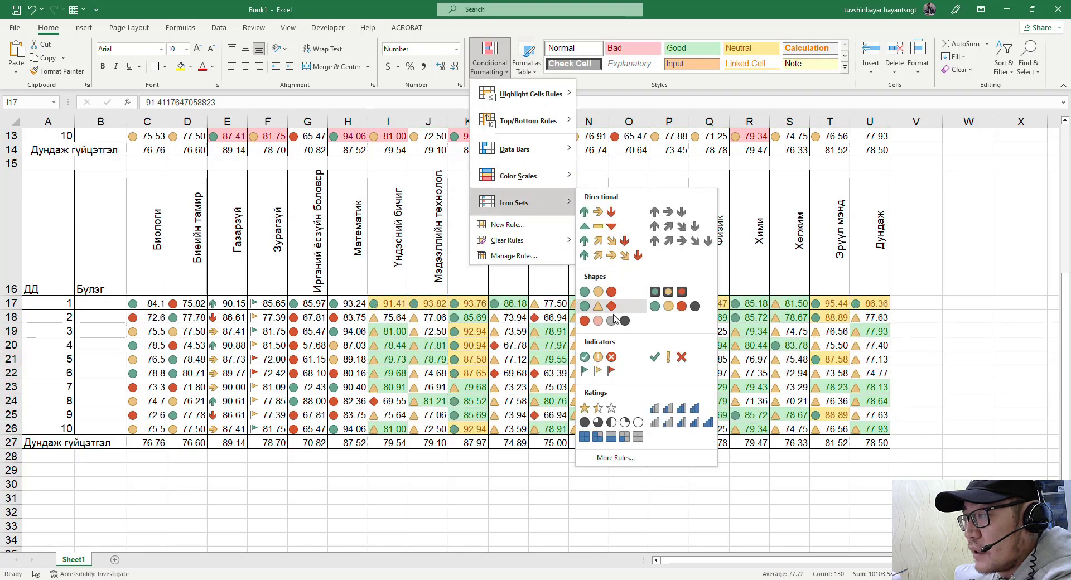
pyautogui.click(610, 320)
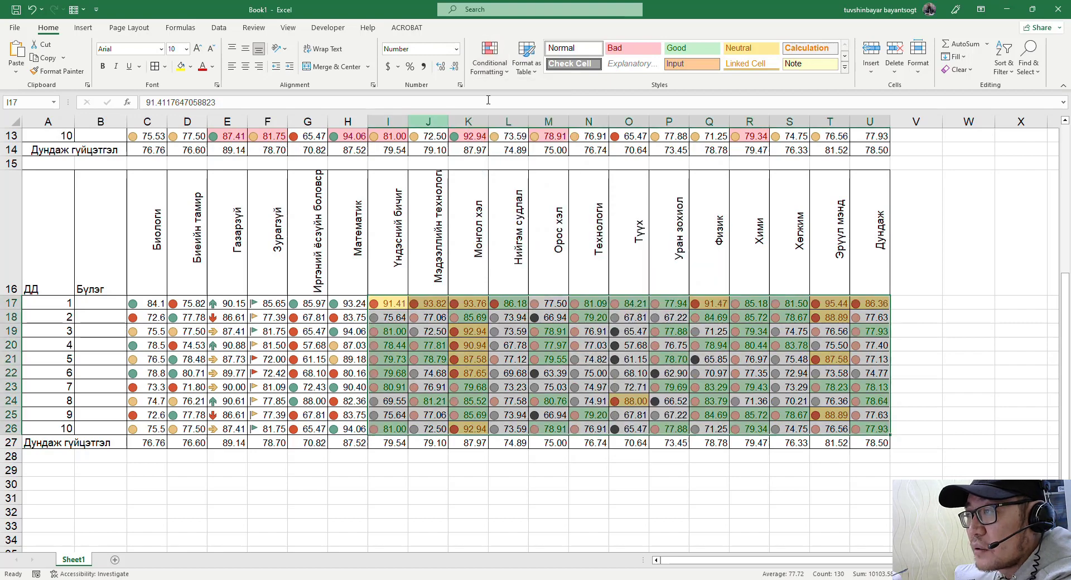
# Review the conditional formatting rules that apply to I17:U26 in the Rules Manager
pyautogui.click(490, 59)
pyautogui.click(533, 256)
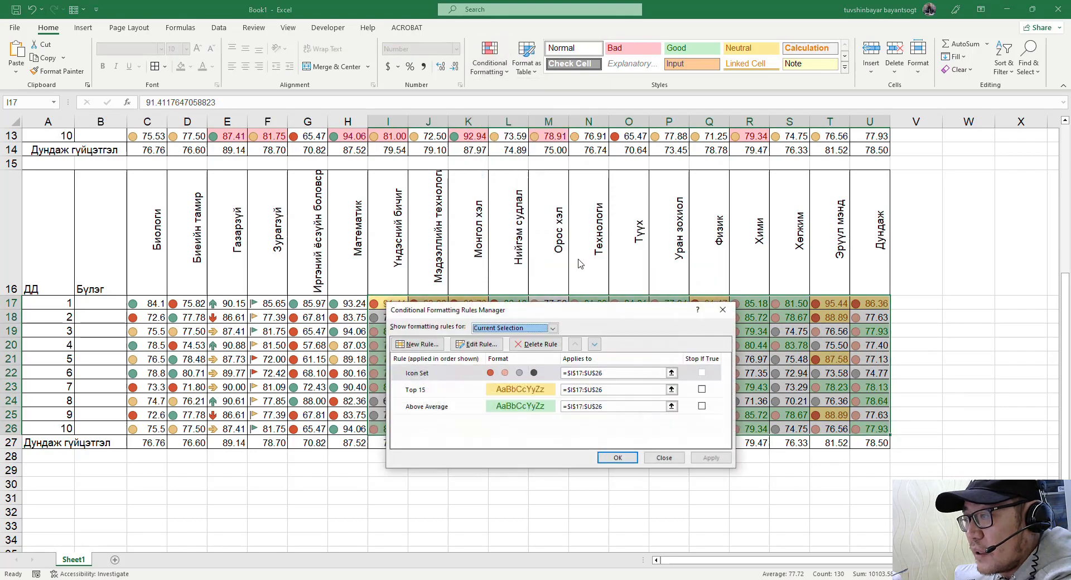
pyautogui.moveTo(585, 312); pyautogui.dragTo(585, 154)
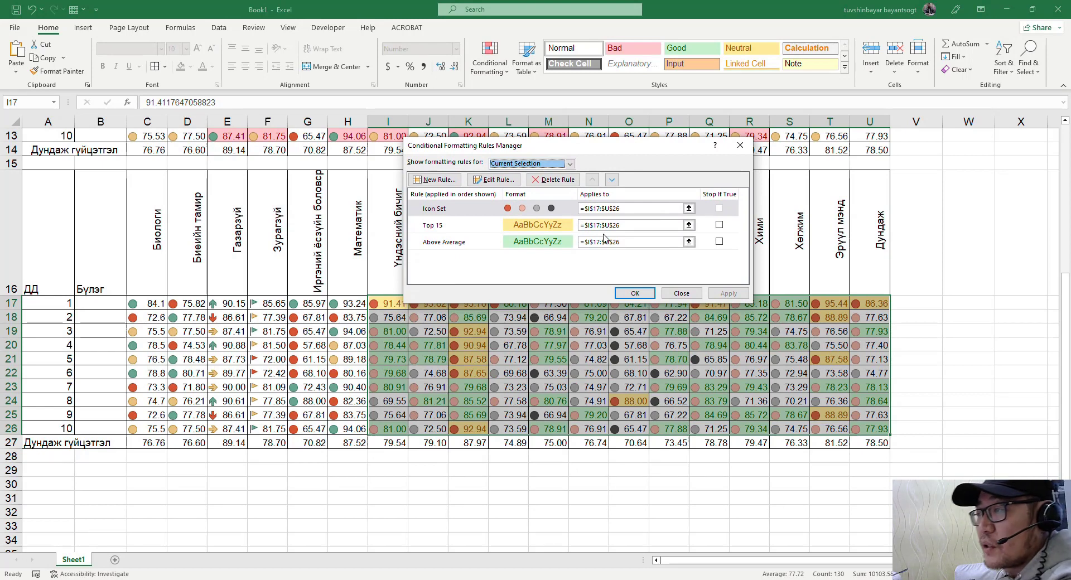
pyautogui.click(465, 215)
pyautogui.click(473, 229)
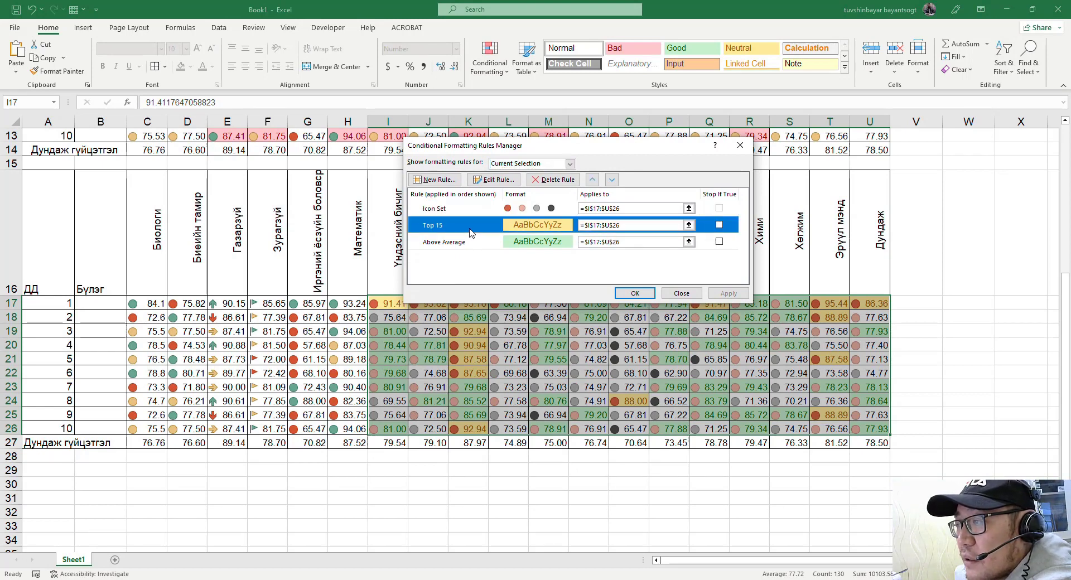
pyautogui.click(470, 240)
pyautogui.click(471, 215)
# Open the Icon Set rule for editing and examine its icon style and the icon choices for each threshold
pyautogui.click(493, 179)
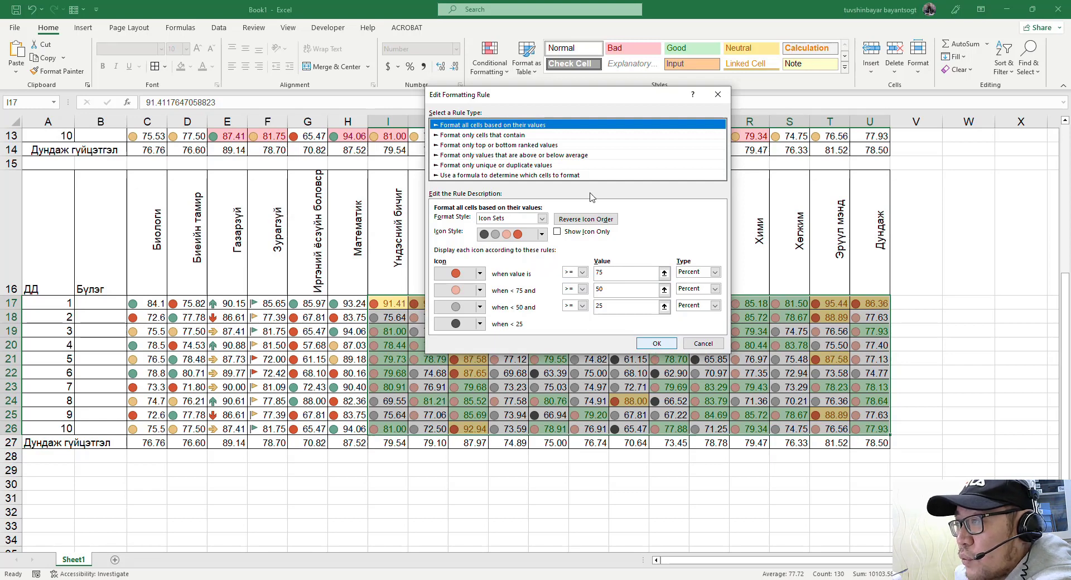
pyautogui.click(480, 325)
pyautogui.click(479, 324)
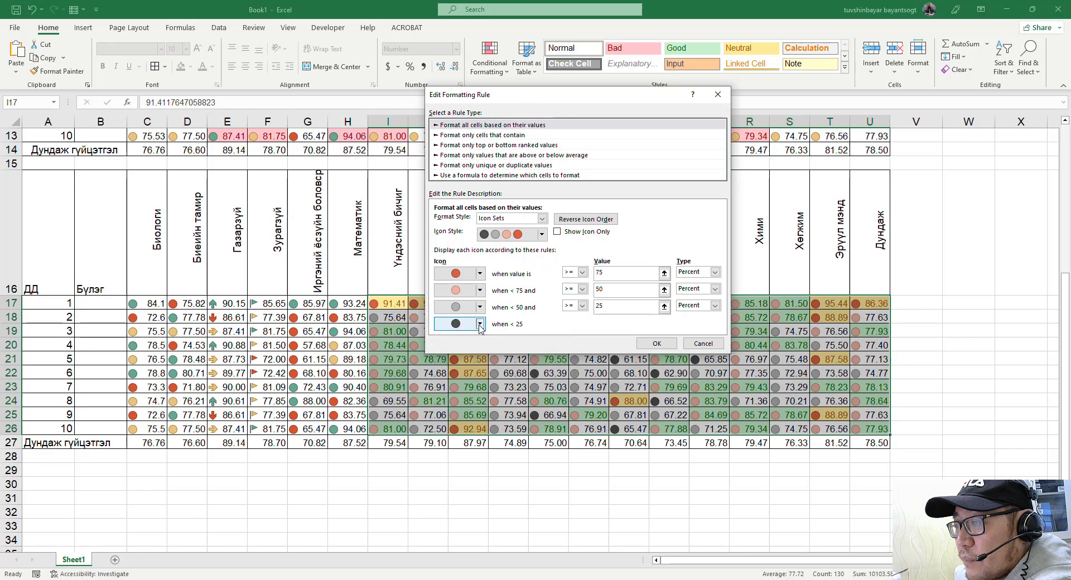
pyautogui.click(541, 234)
pyautogui.click(542, 236)
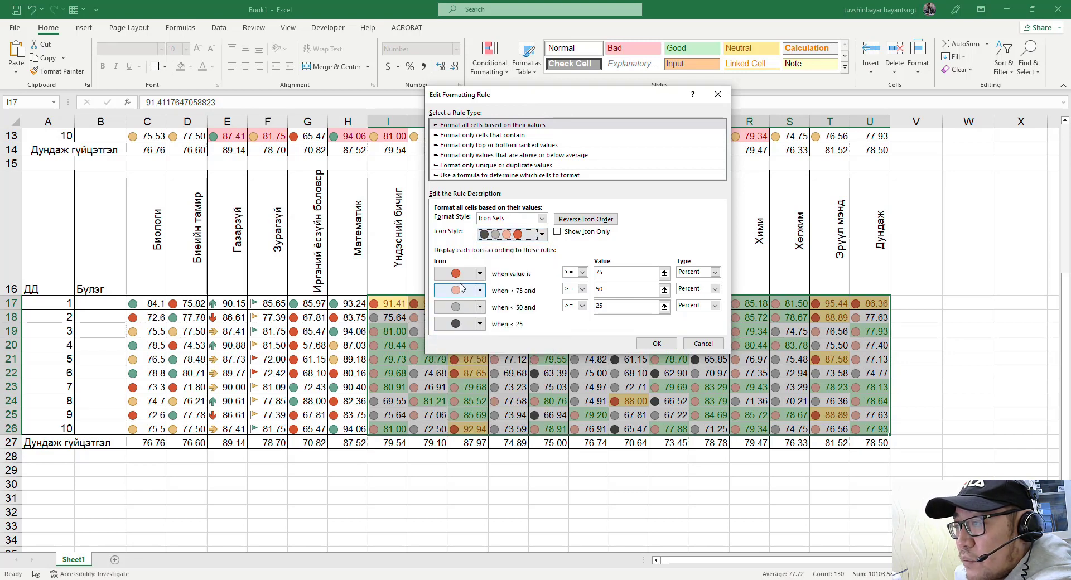
pyautogui.click(481, 291)
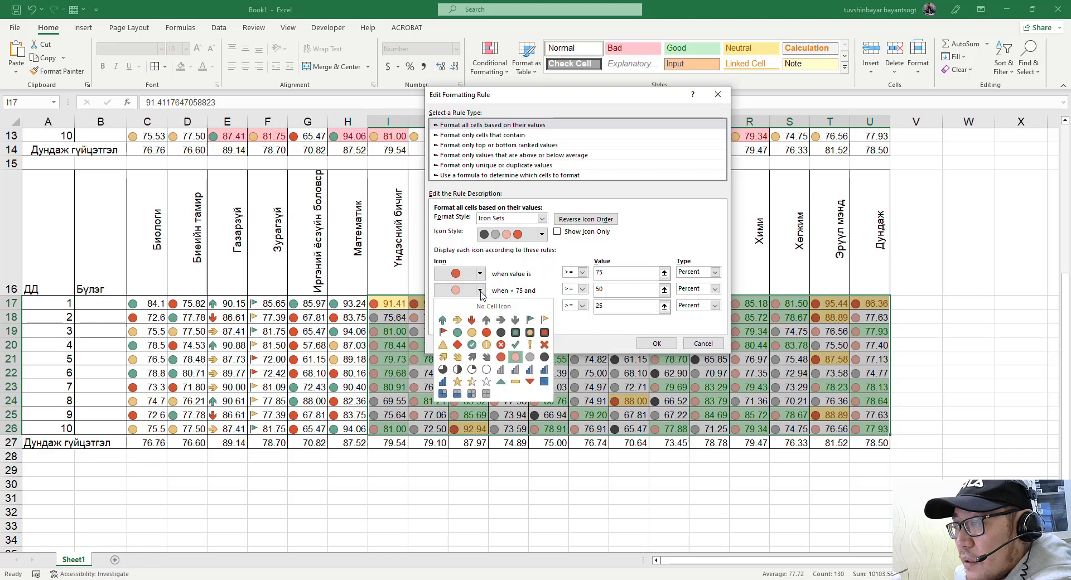
pyautogui.click(480, 291)
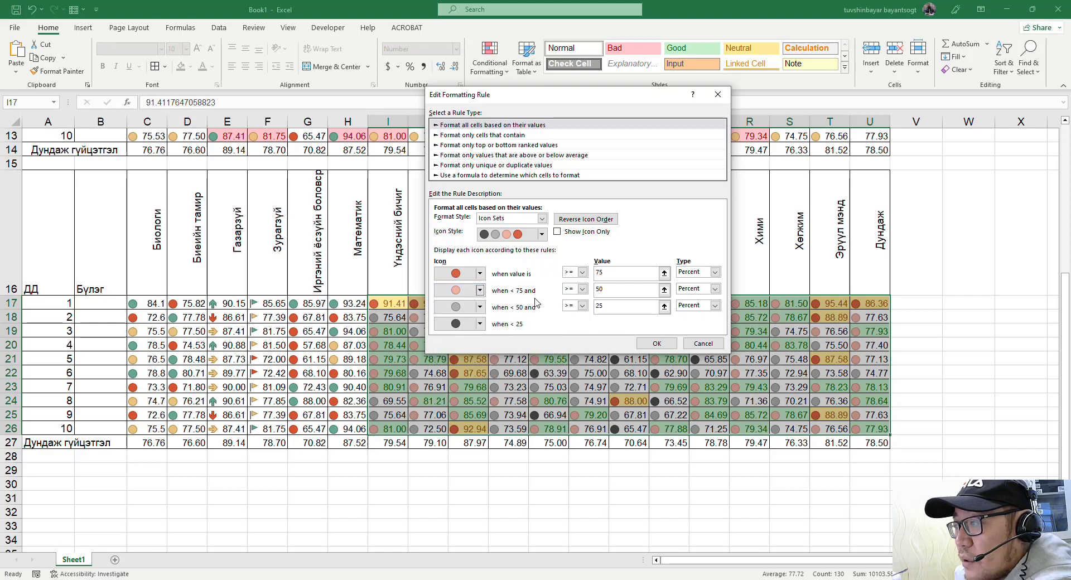
# Reverse the icon order of the I17:U26 Icon Set rule, switch it back, and apply the rules
pyautogui.click(601, 218)
pyautogui.click(600, 219)
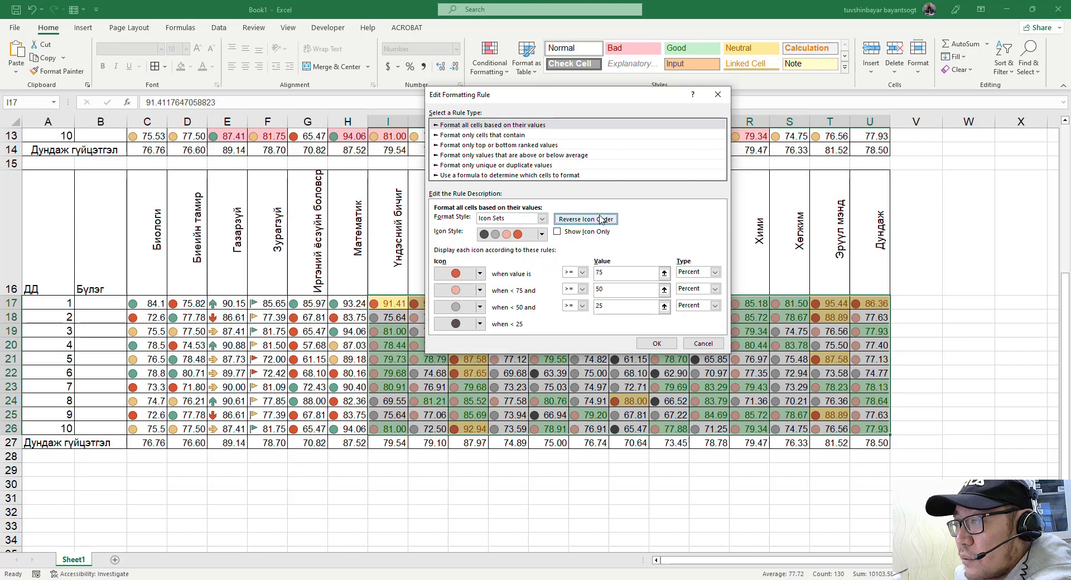
pyautogui.click(650, 344)
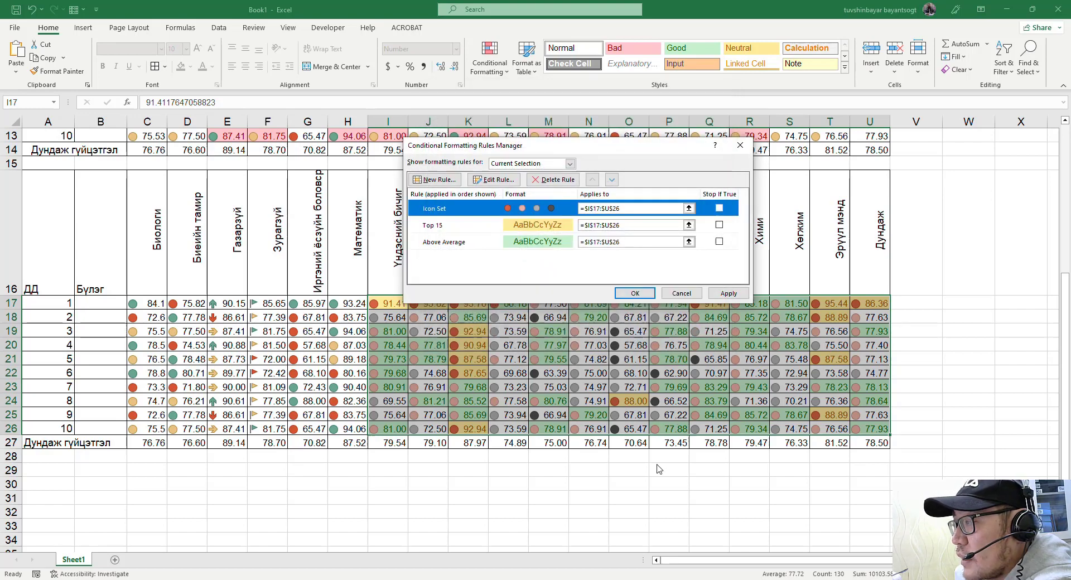
pyautogui.click(729, 293)
pyautogui.click(635, 294)
pyautogui.click(599, 491)
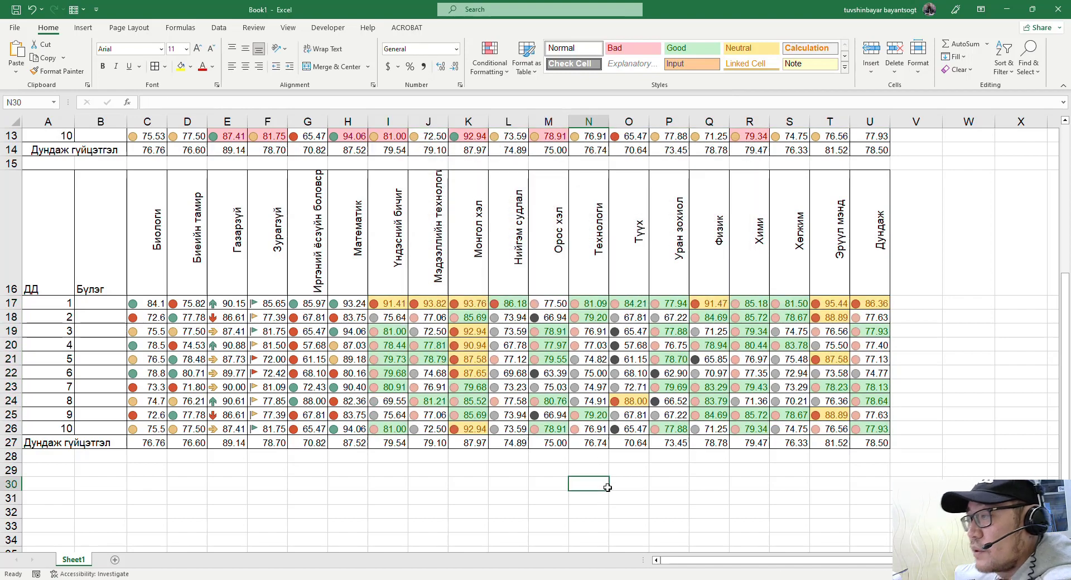